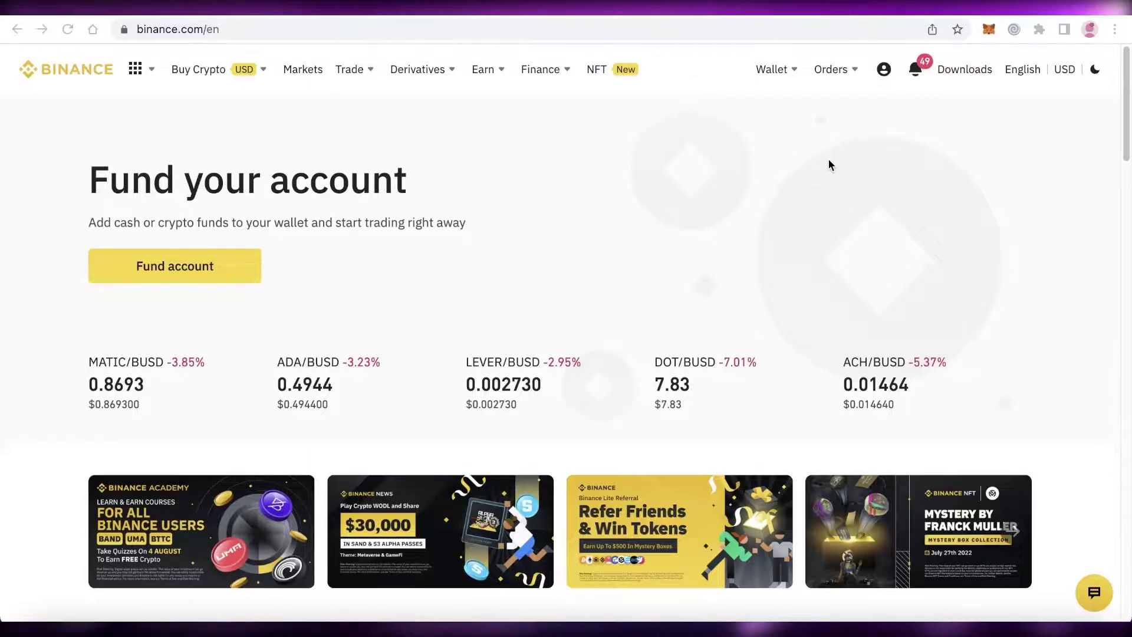
# Scroll up and down the Binance home page to review live prices and promotions
pyautogui.scroll(-3, 829, 162)
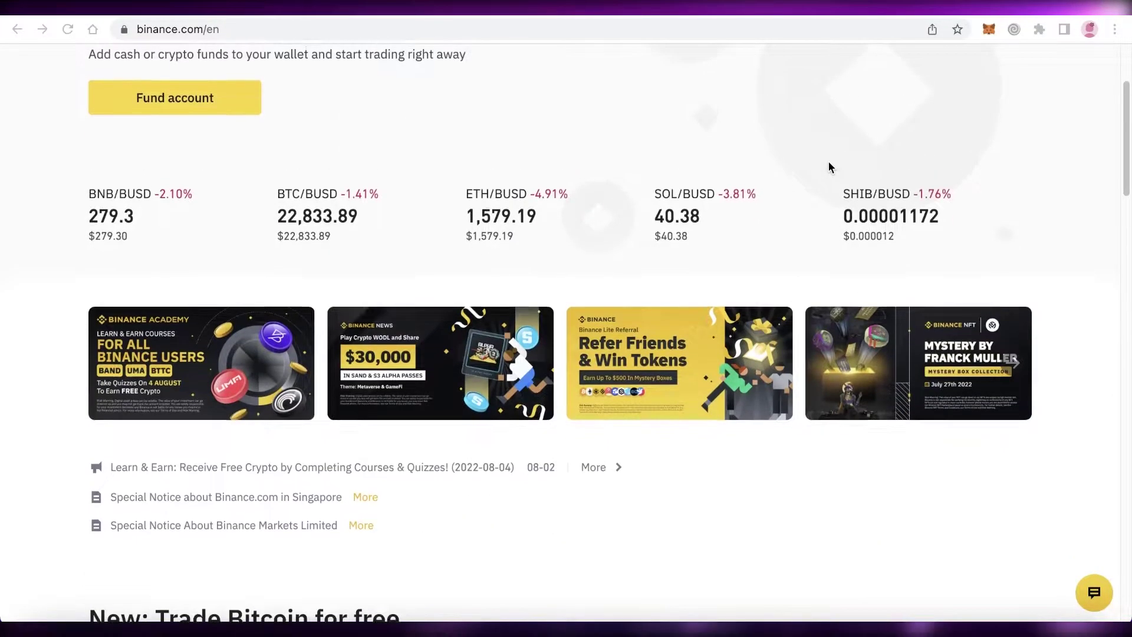
pyautogui.scroll(3, 829, 167)
pyautogui.scroll(-4, 829, 167)
pyautogui.scroll(-12, 829, 179)
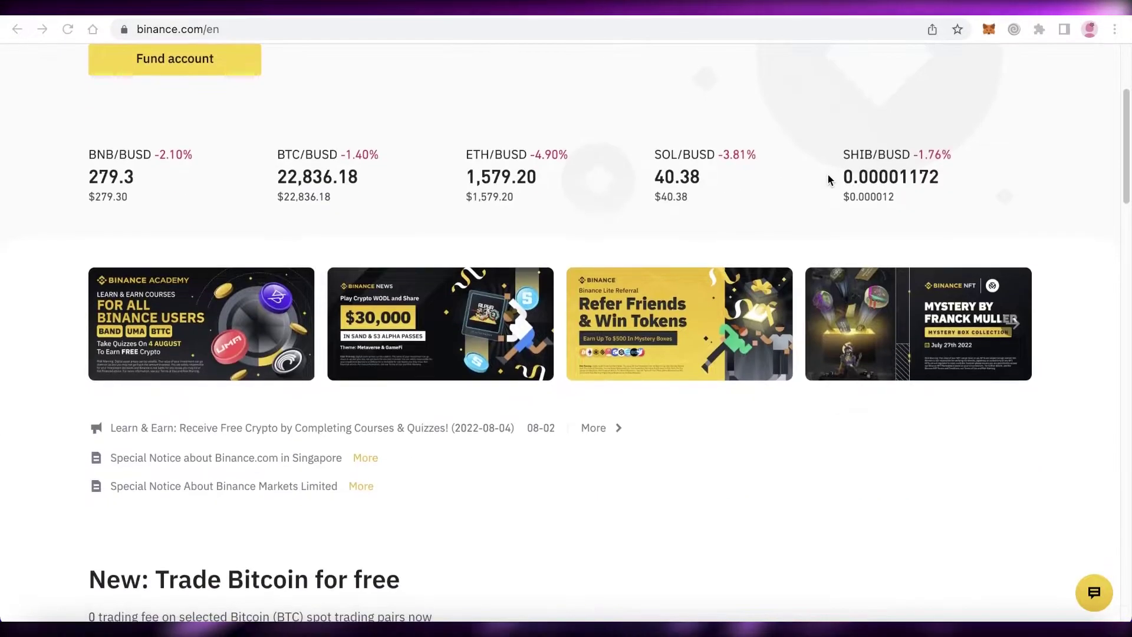
pyautogui.scroll(-7, 825, 186)
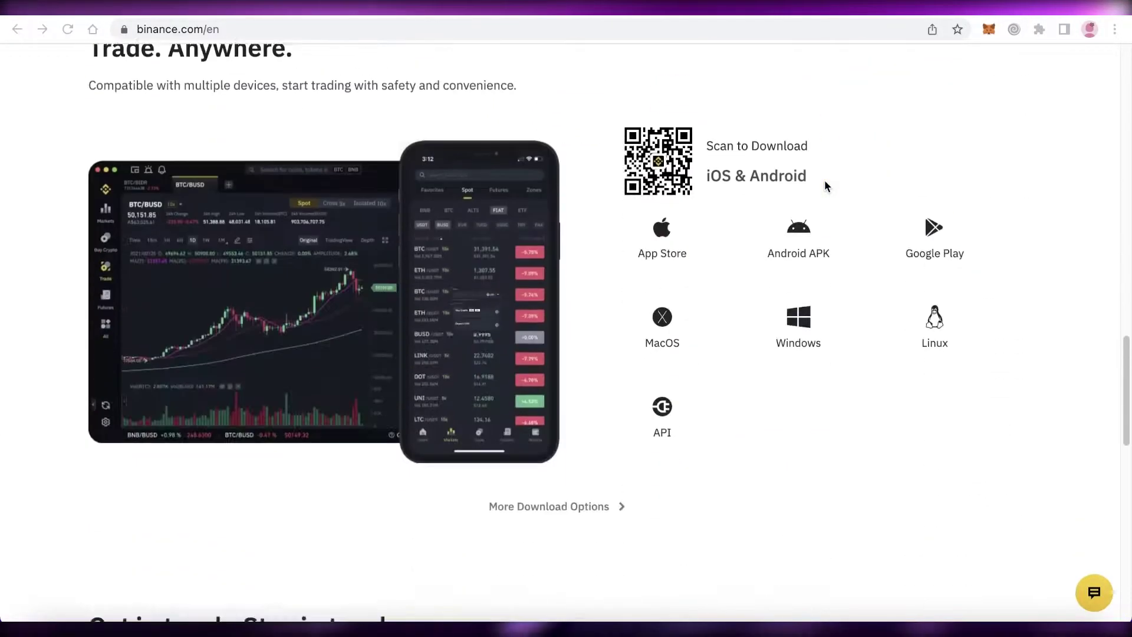
pyautogui.scroll(8, 826, 189)
pyautogui.scroll(15, 828, 188)
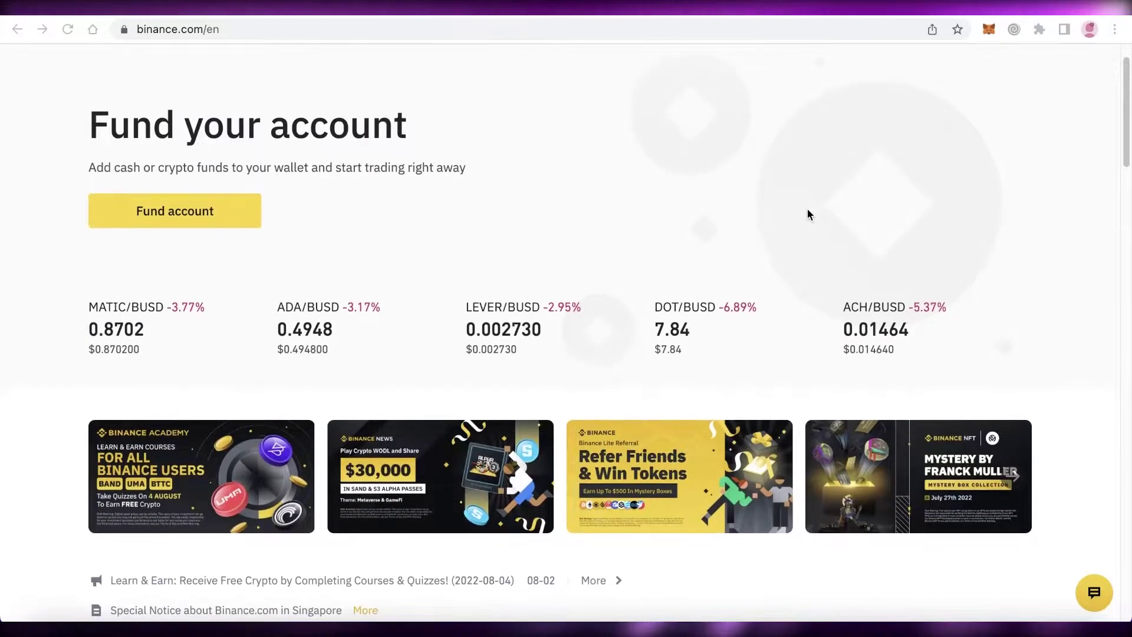
pyautogui.scroll(2, 808, 207)
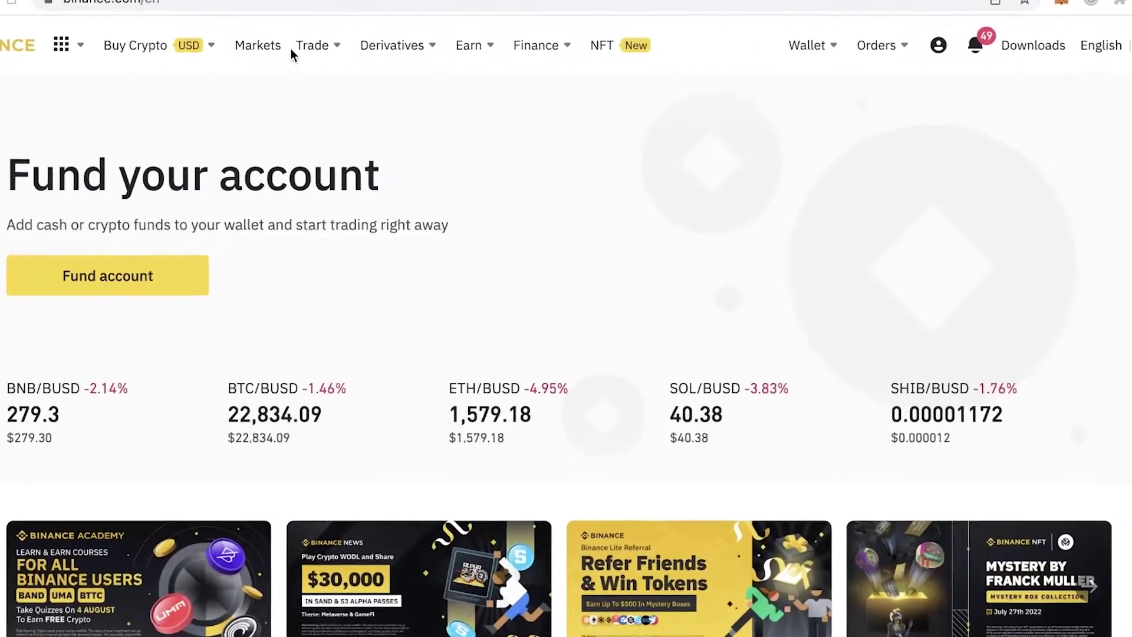
# Open Binance Convert in a new tab and switch to it
pyautogui.moveTo(339, 62)
pyautogui.rightClick(370, 143)
pyautogui.click(323, 133)
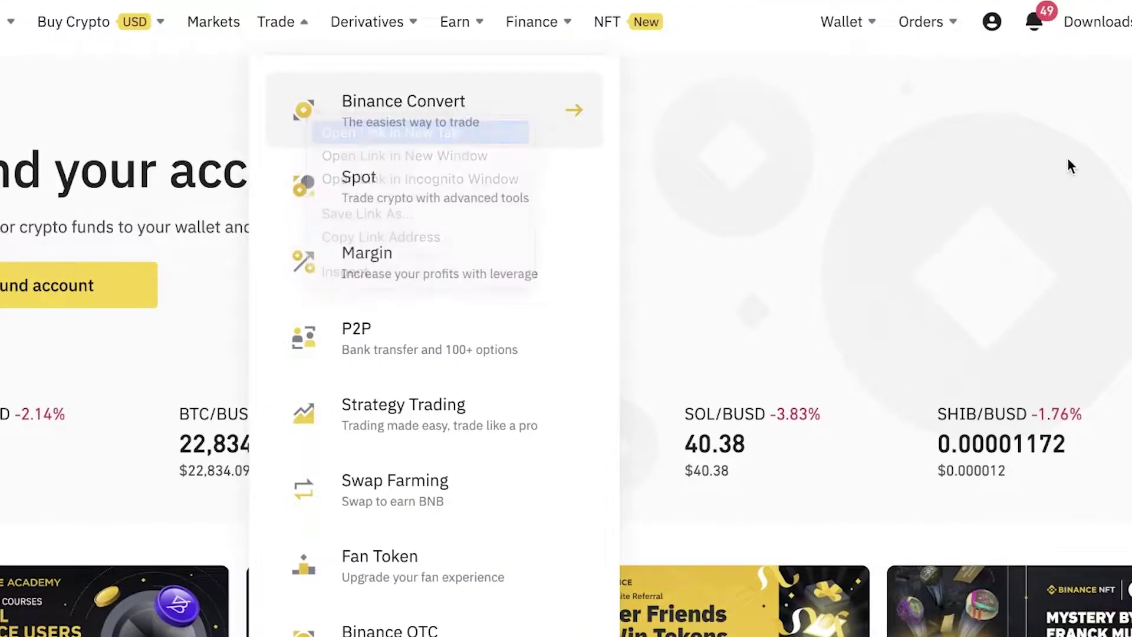
pyautogui.hotkey('ctrl', 'Tab')
# Go to the BTC/USDT margin trading page from the Trade menu
pyautogui.moveTo(532, 47)
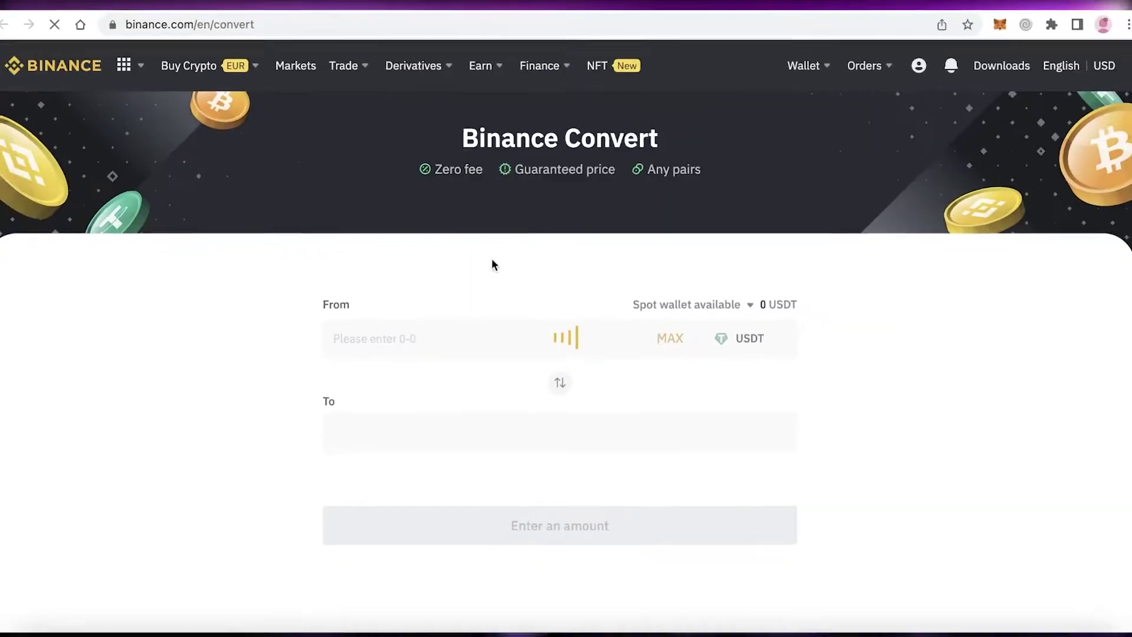
pyautogui.moveTo(281, 61)
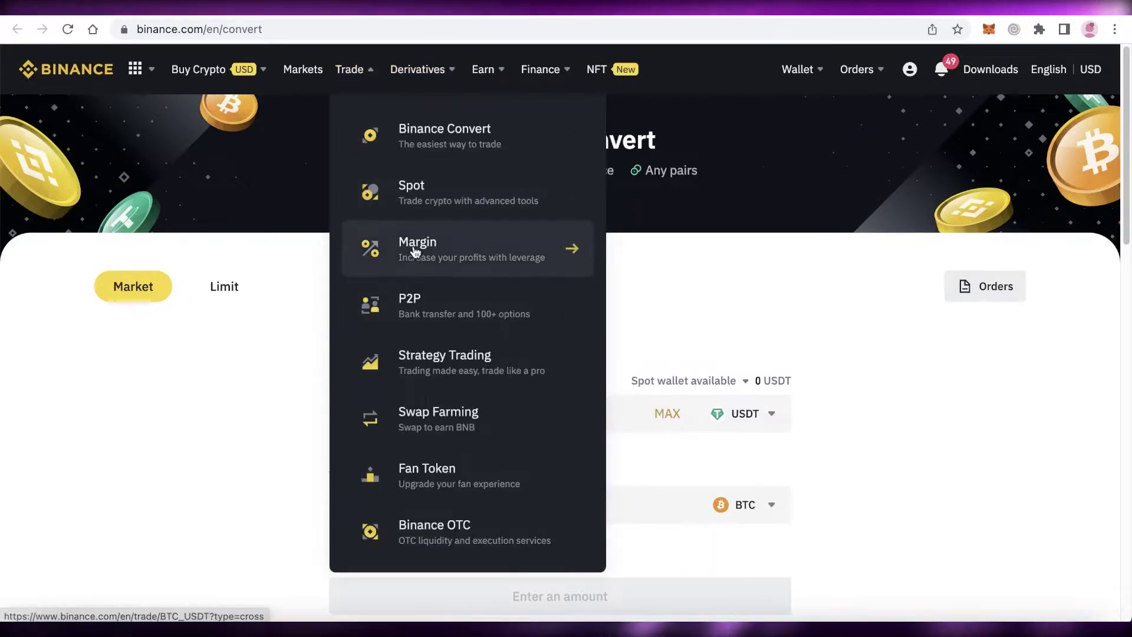
pyautogui.click(417, 269)
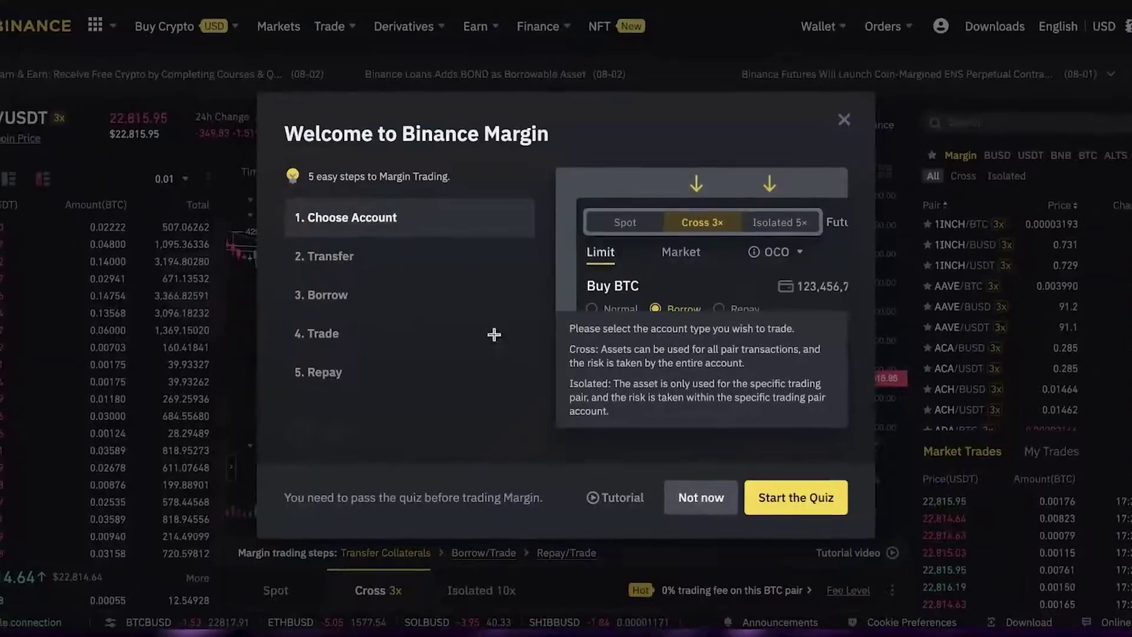
# Close the Welcome to Binance Margin guide and zoom the BTC/USDT candlestick chart in and out
pyautogui.click(844, 120)
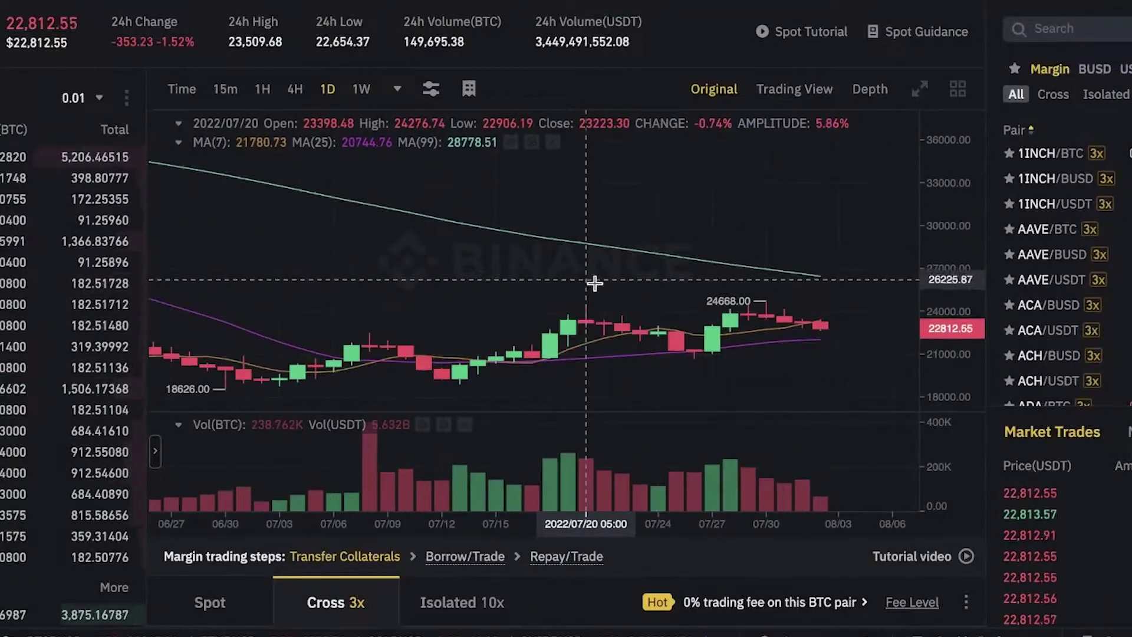
pyautogui.scroll(5, 594, 284)
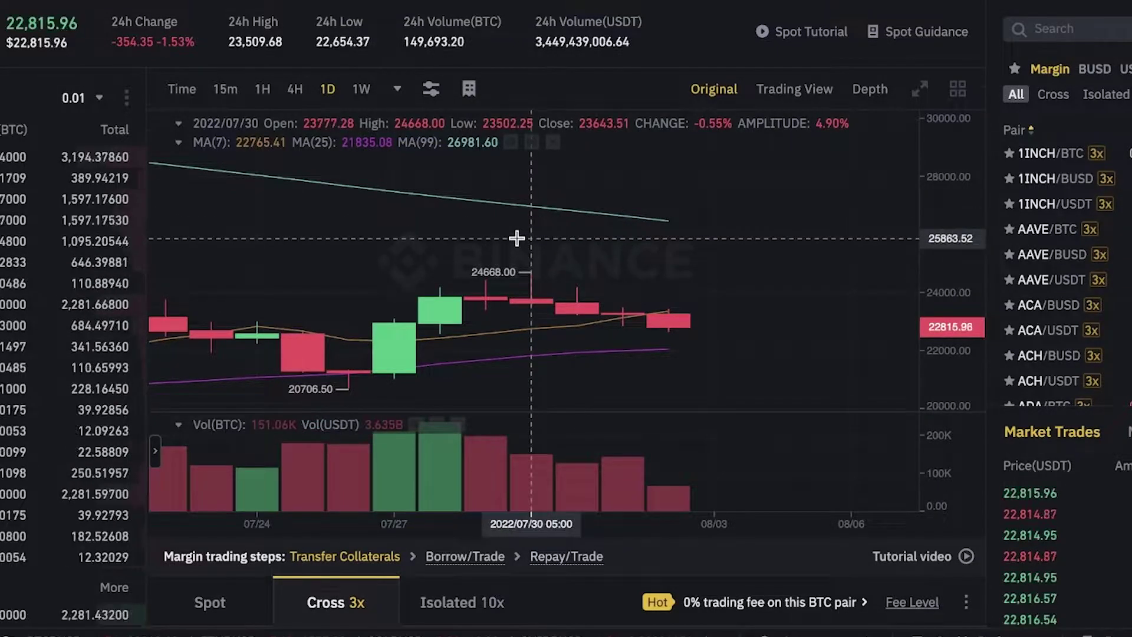
pyautogui.scroll(3, 517, 238)
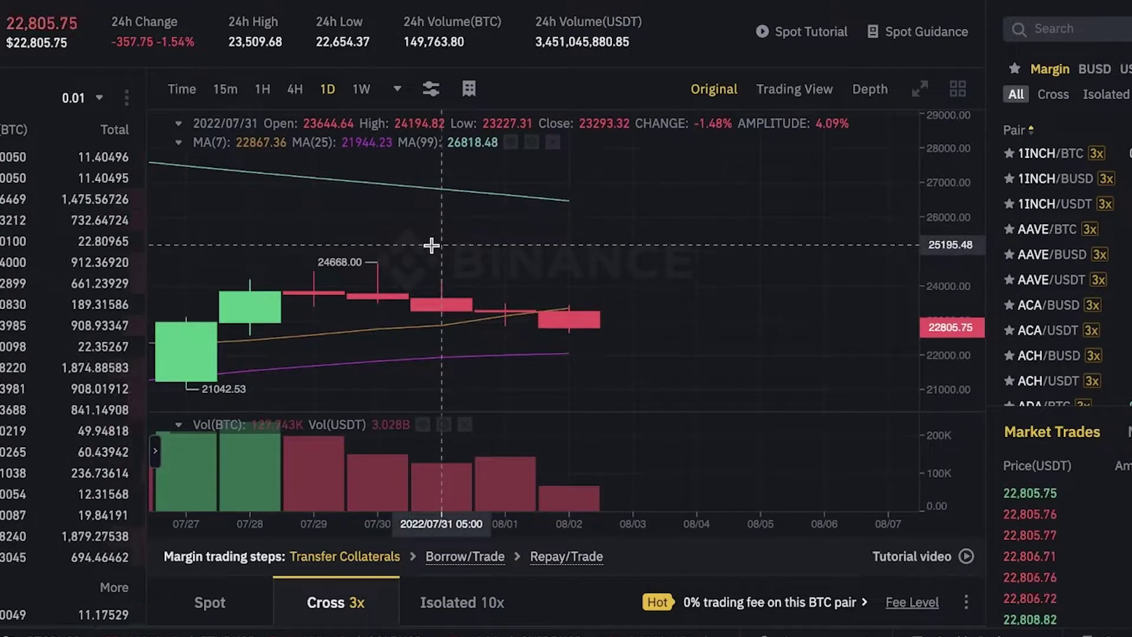
pyautogui.scroll(-3, 531, 235)
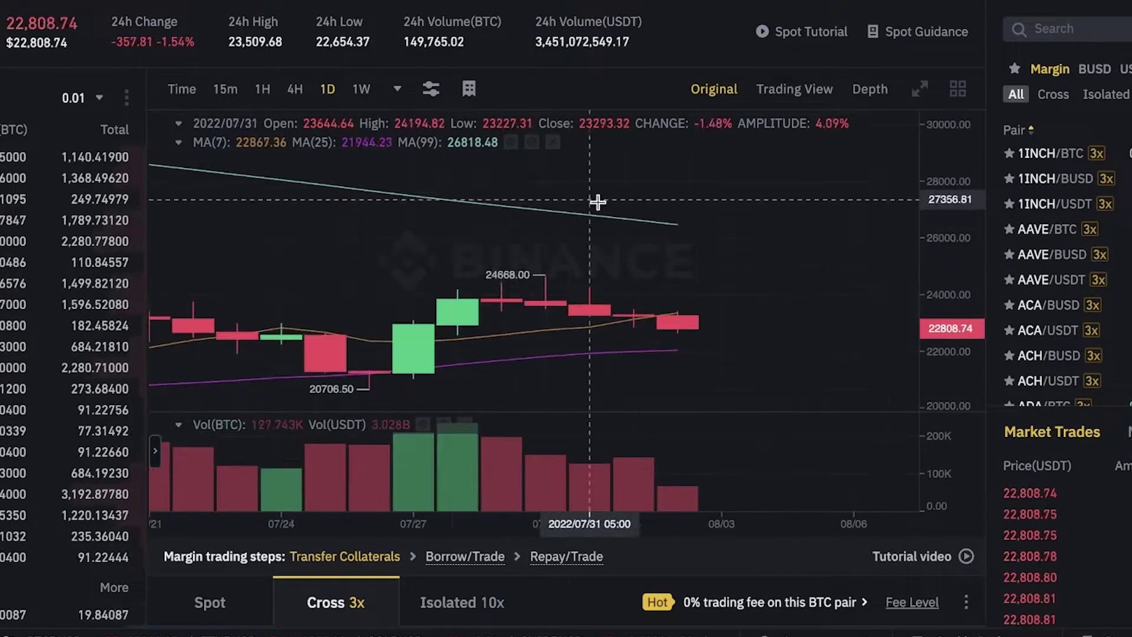
pyautogui.scroll(1, 666, 258)
pyautogui.scroll(3, 666, 258)
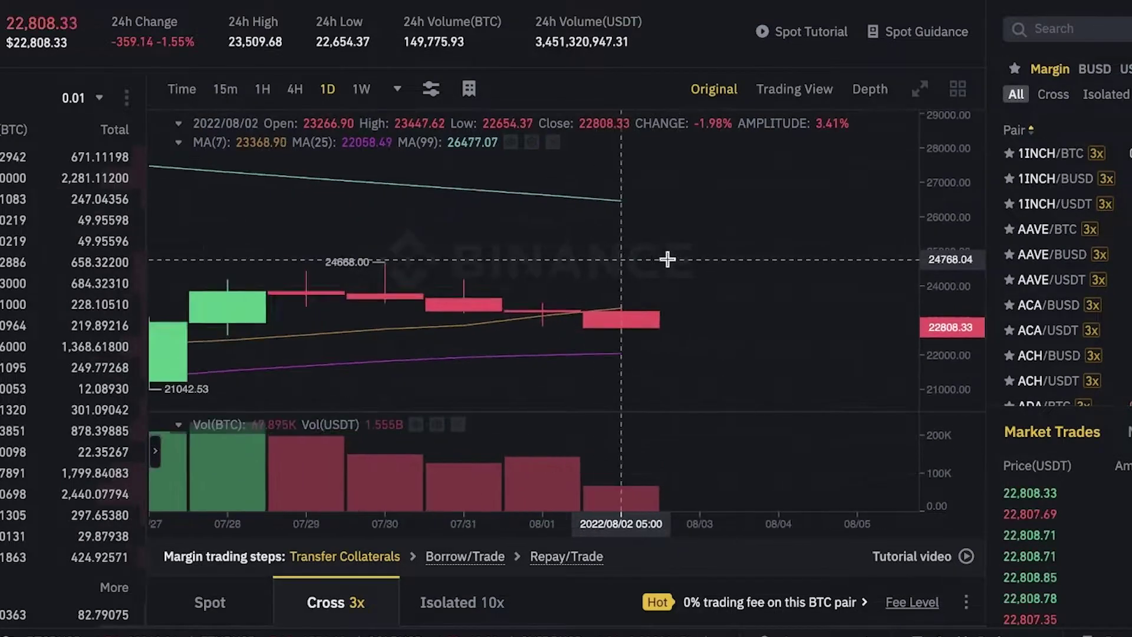
pyautogui.scroll(-4, 652, 223)
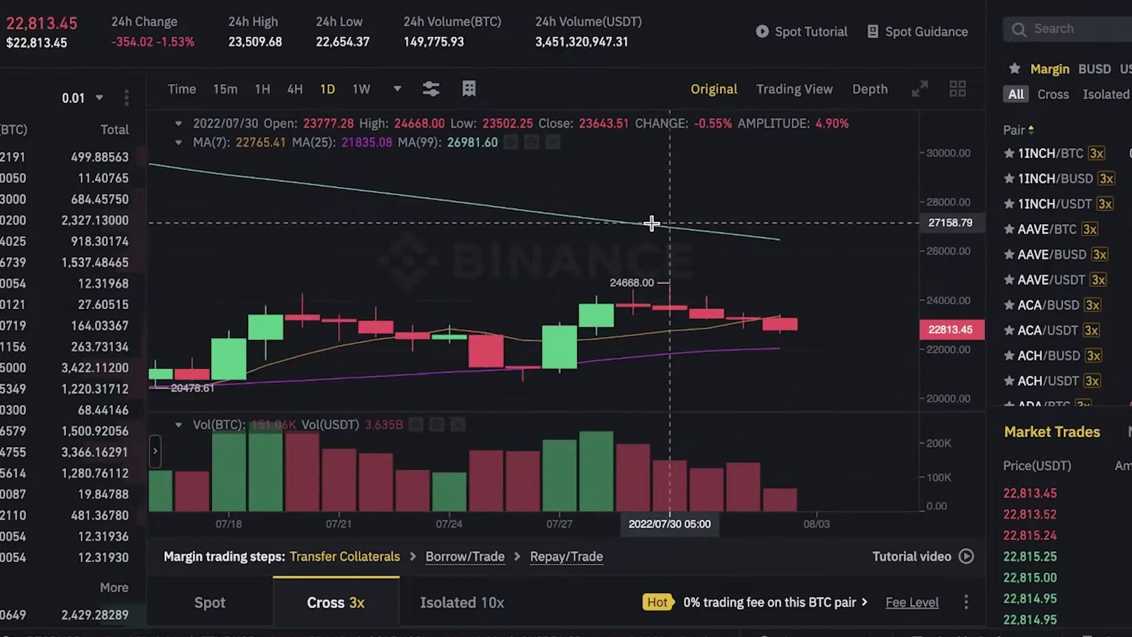
pyautogui.scroll(-4, 652, 223)
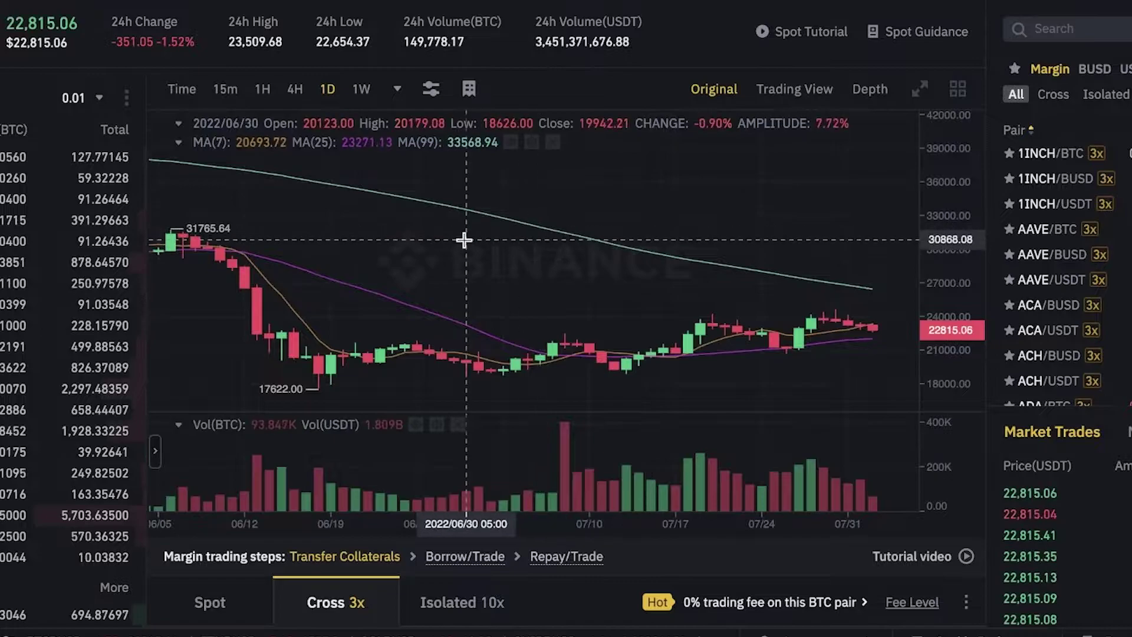
pyautogui.scroll(-5, 476, 222)
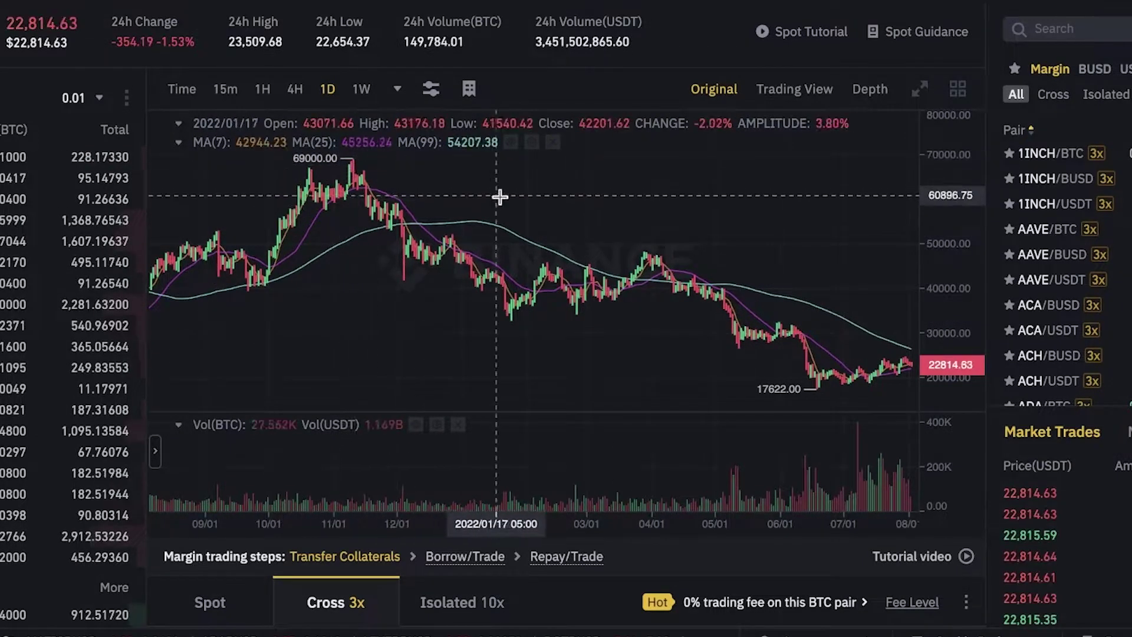
pyautogui.scroll(10, 367, 276)
pyautogui.scroll(5, 253, 262)
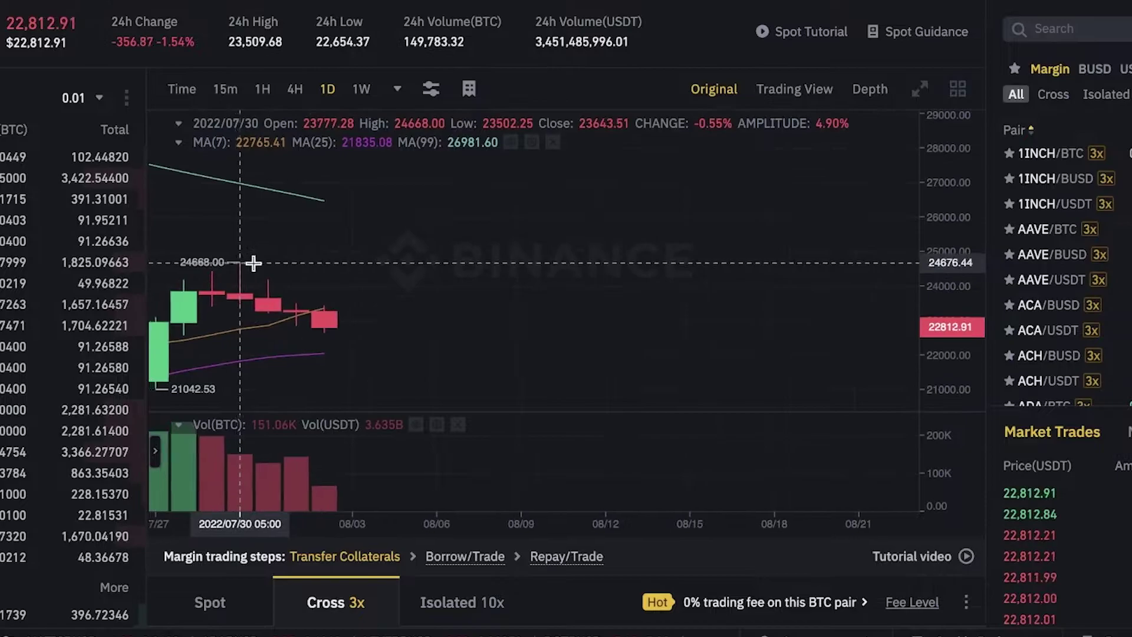
# Pan the candlestick chart and zoom across different date ranges
pyautogui.moveTo(253, 260); pyautogui.dragTo(538, 278)
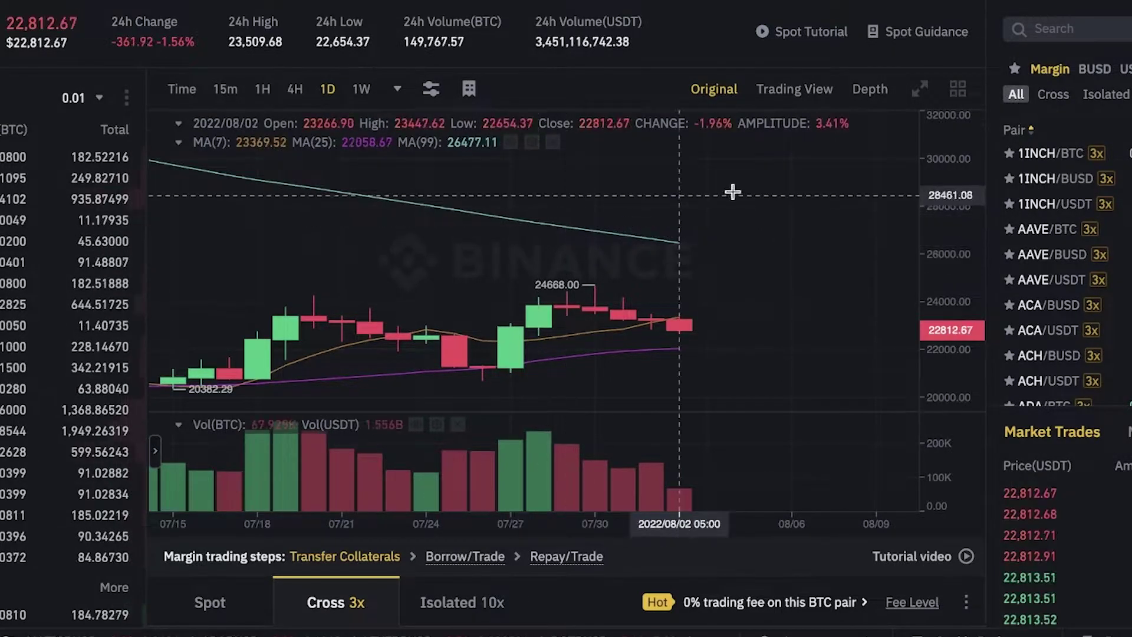
pyautogui.scroll(-1, 513, 277)
pyautogui.scroll(-1, 495, 284)
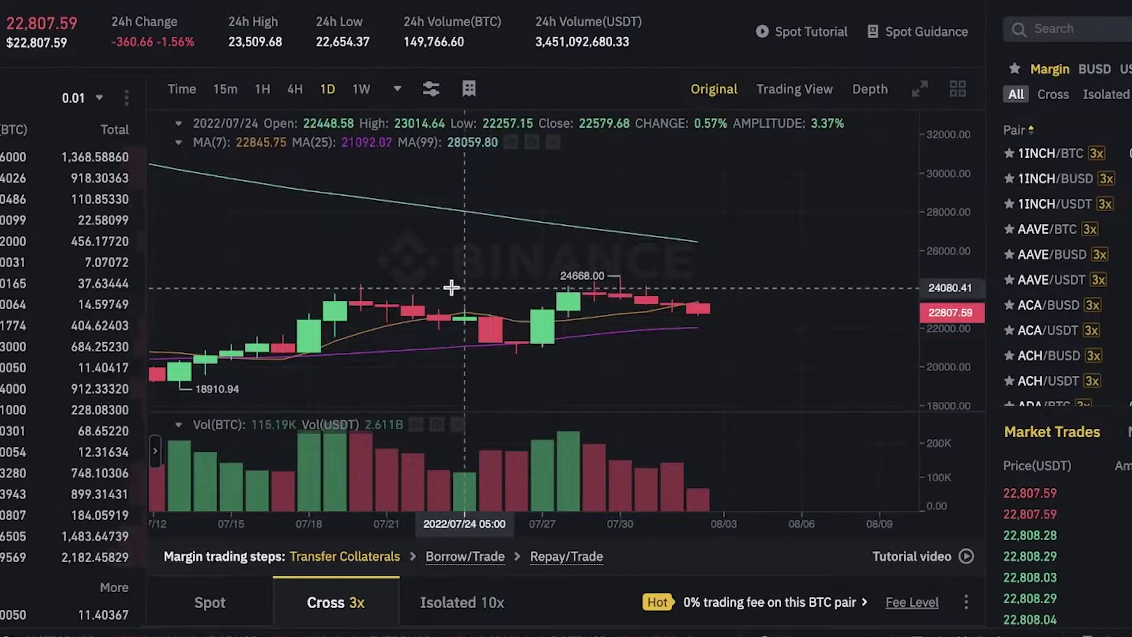
pyautogui.scroll(-2, 501, 283)
pyautogui.scroll(-2, 743, 271)
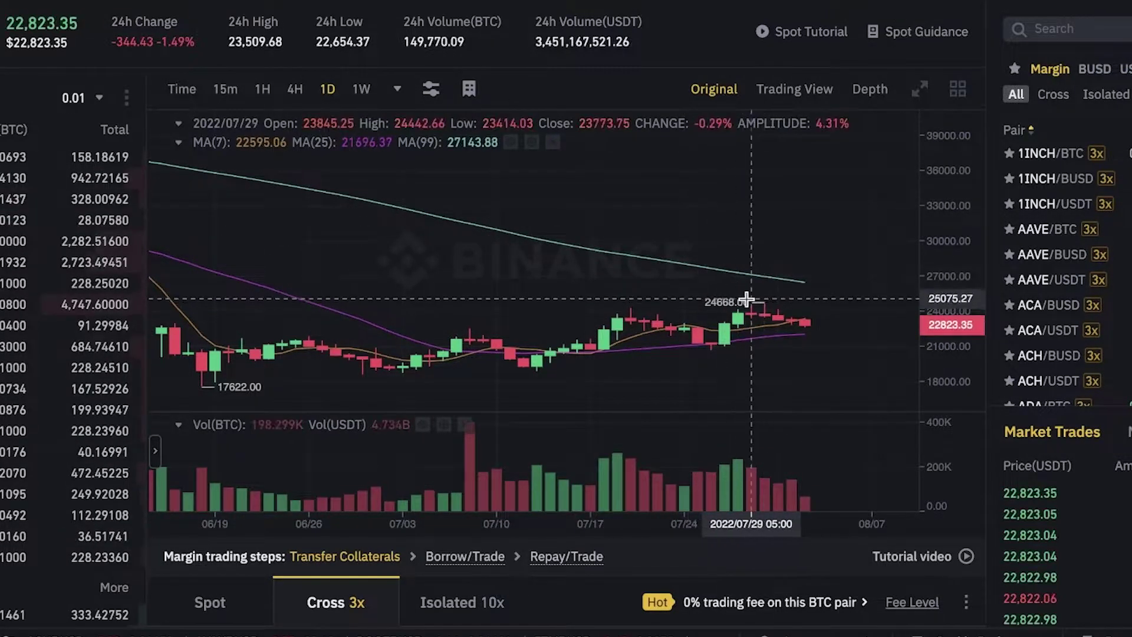
pyautogui.scroll(2, 751, 299)
pyautogui.scroll(2, 528, 245)
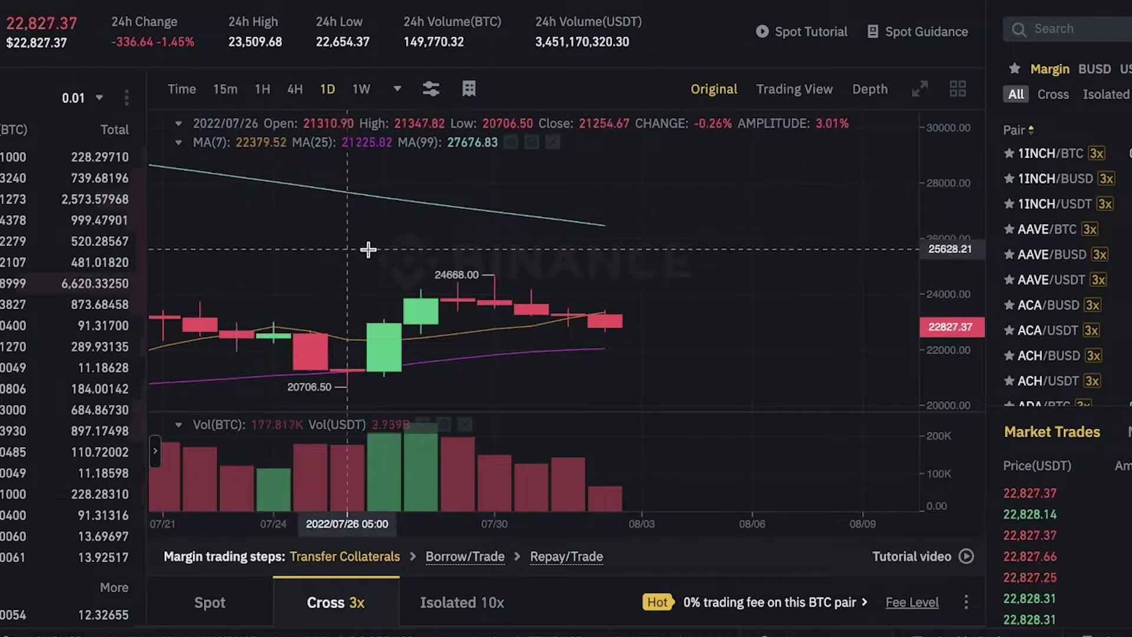
pyautogui.scroll(-5, 367, 250)
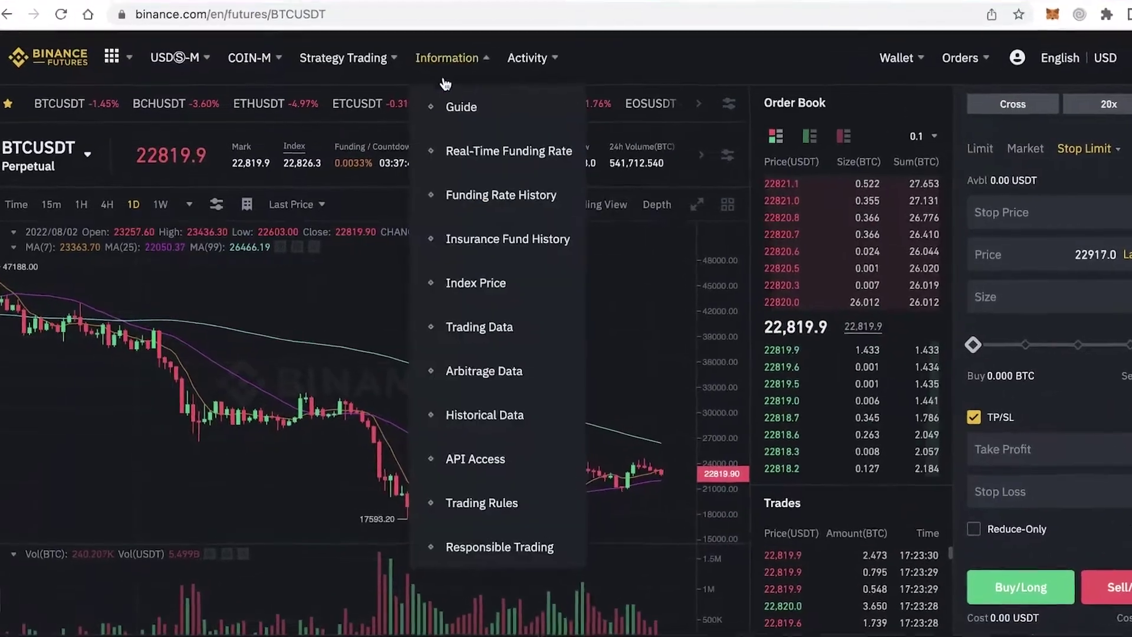
# Open the Strategy Trading overview and view the Strategy Pool of Spot Grid bots
pyautogui.moveTo(348, 91)
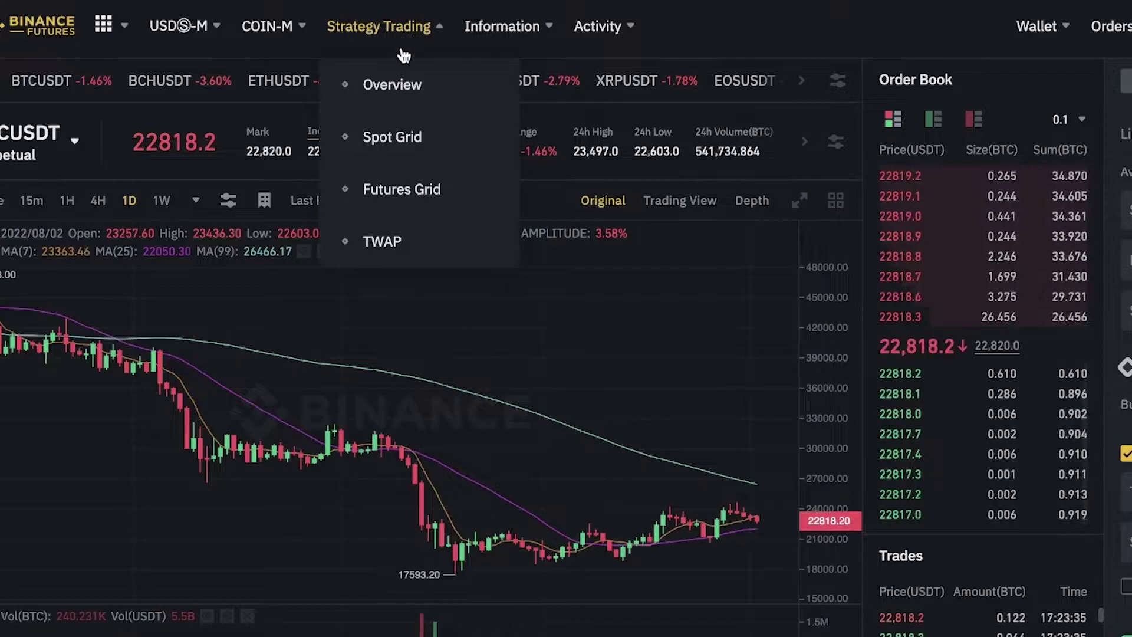
pyautogui.click(399, 84)
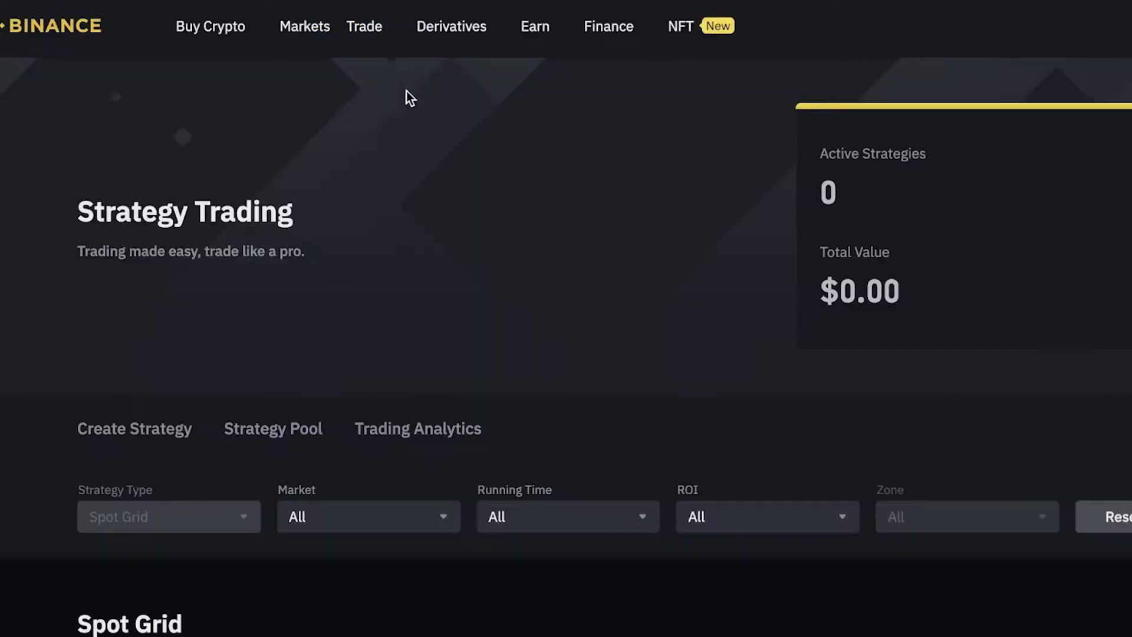
pyautogui.scroll(-3, 298, 298)
pyautogui.scroll(3, 273, 286)
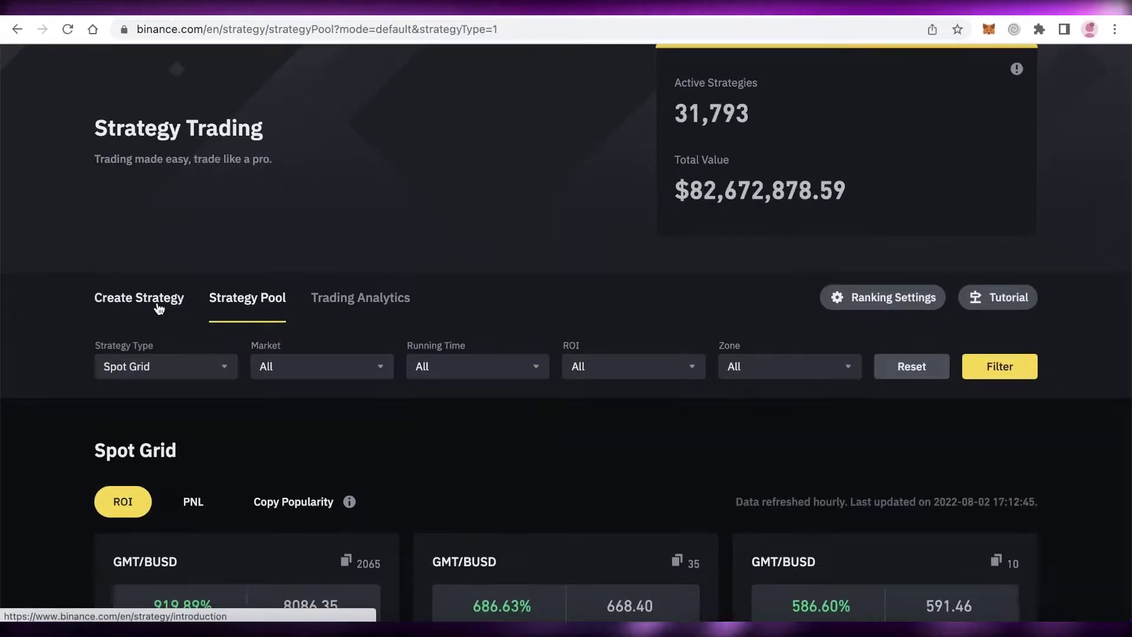
pyautogui.click(158, 304)
pyautogui.scroll(-3, 391, 255)
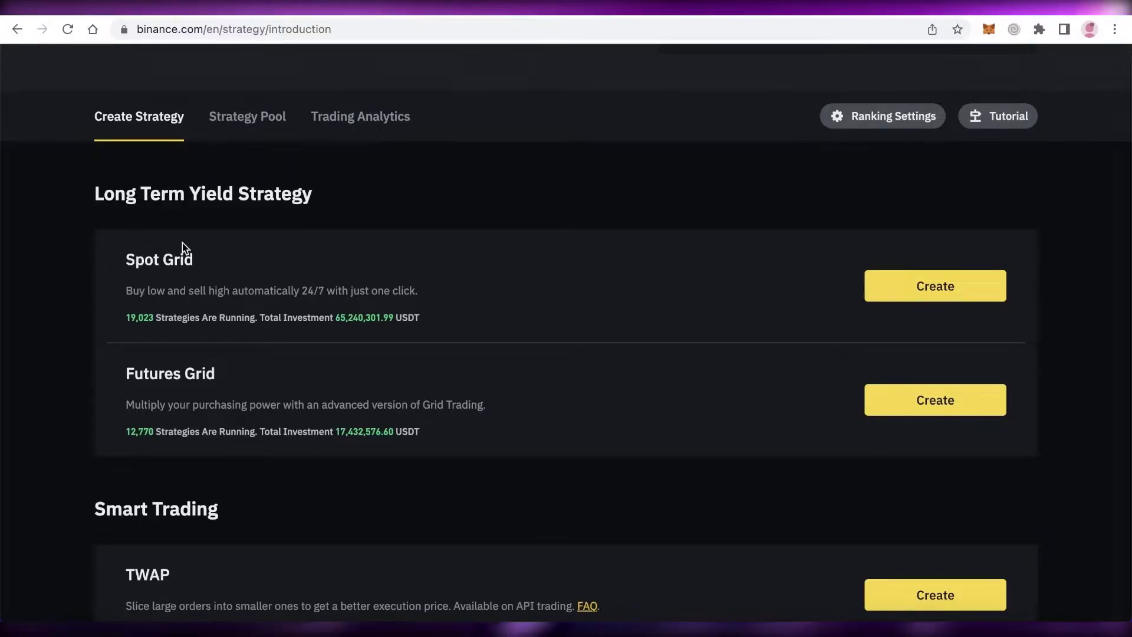
pyautogui.scroll(-3, 180, 384)
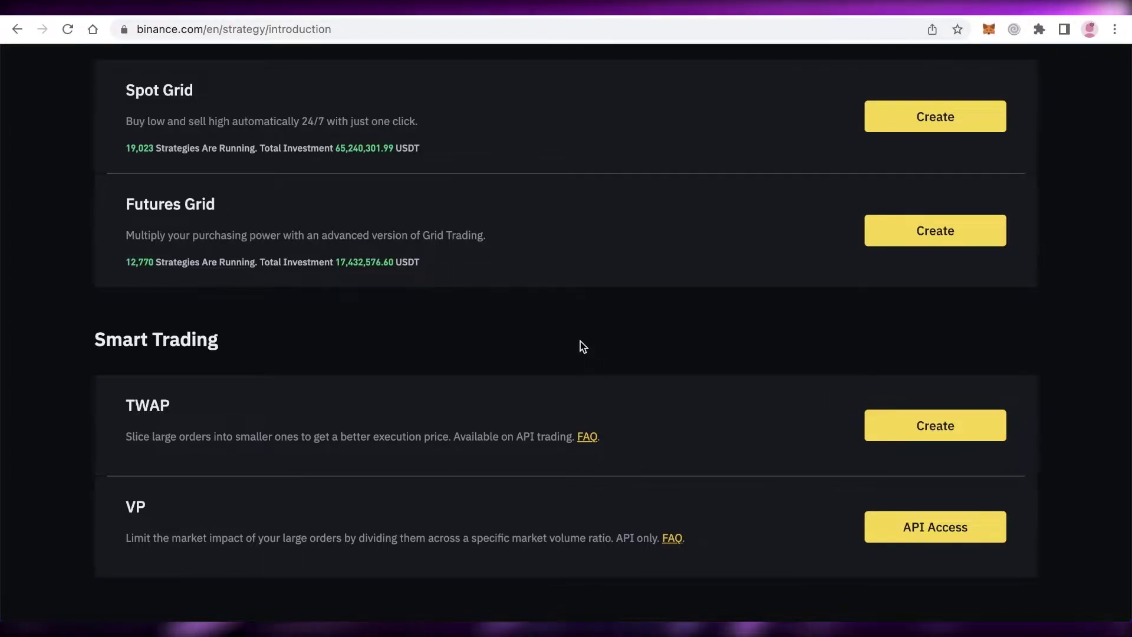
pyautogui.scroll(7, 552, 386)
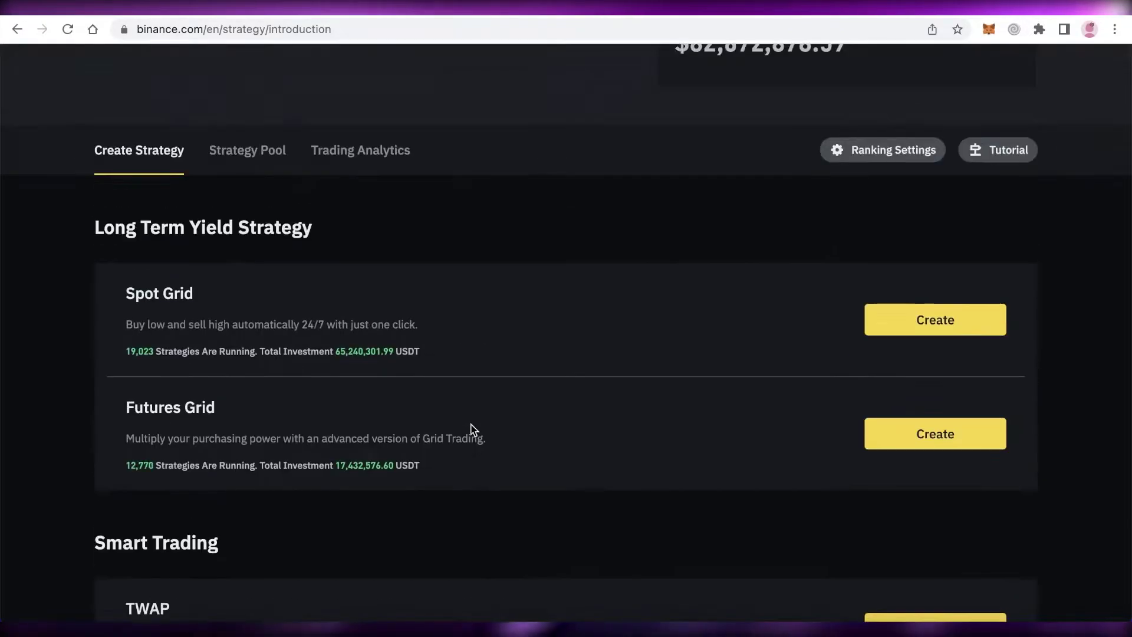
pyautogui.scroll(-2, 424, 411)
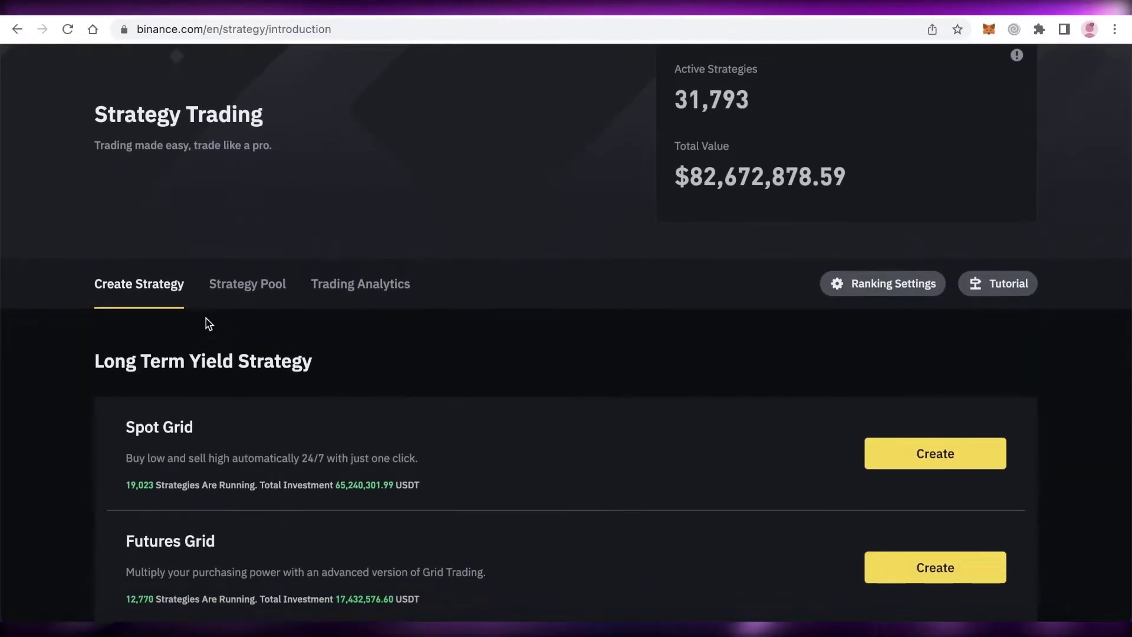
pyautogui.scroll(2, 183, 299)
pyautogui.click(246, 403)
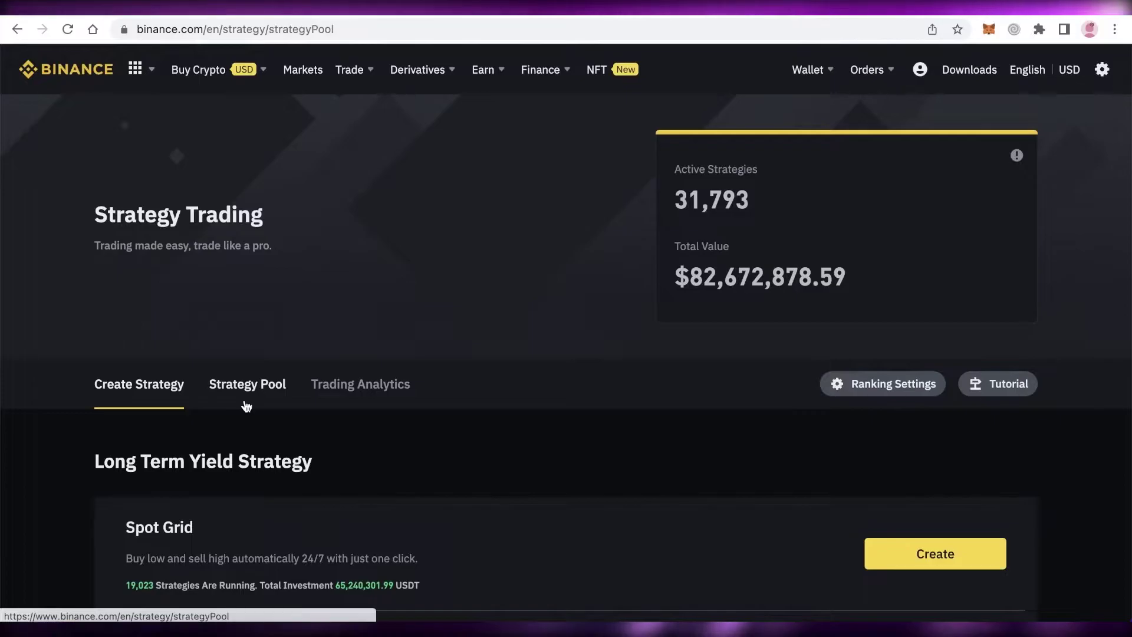
pyautogui.scroll(-7, 230, 389)
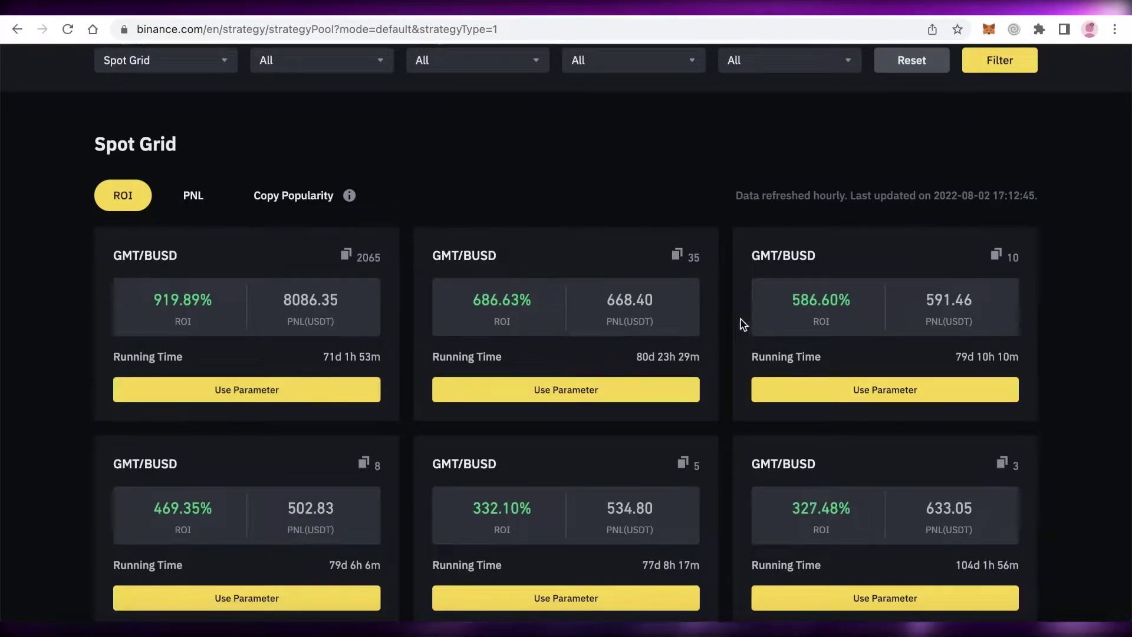
pyautogui.scroll(-2, 630, 349)
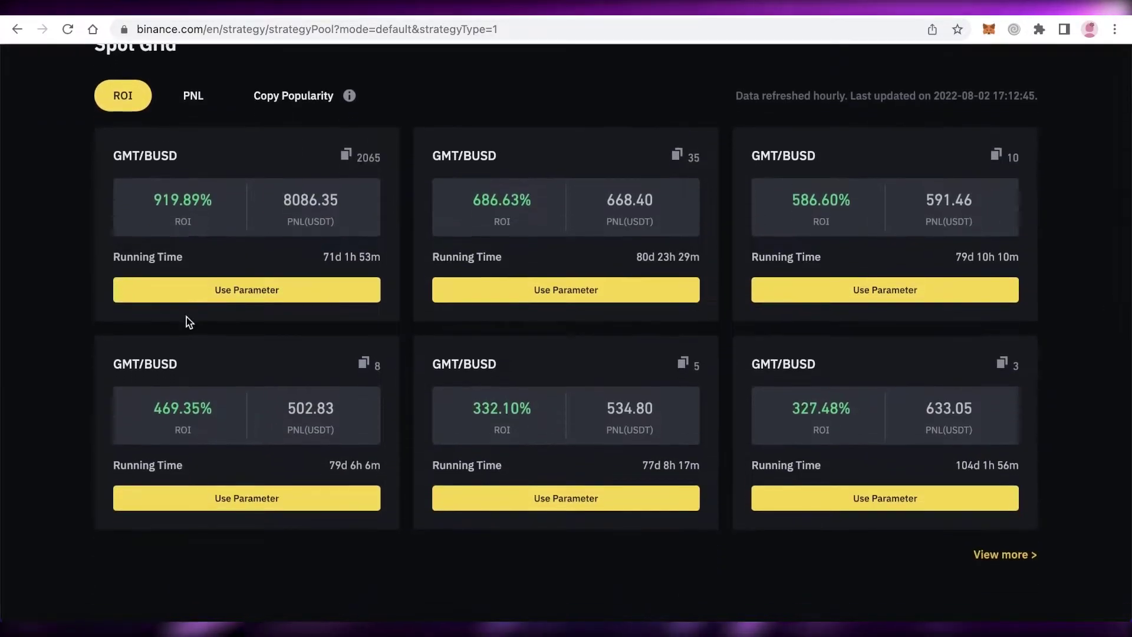
pyautogui.scroll(8, 187, 316)
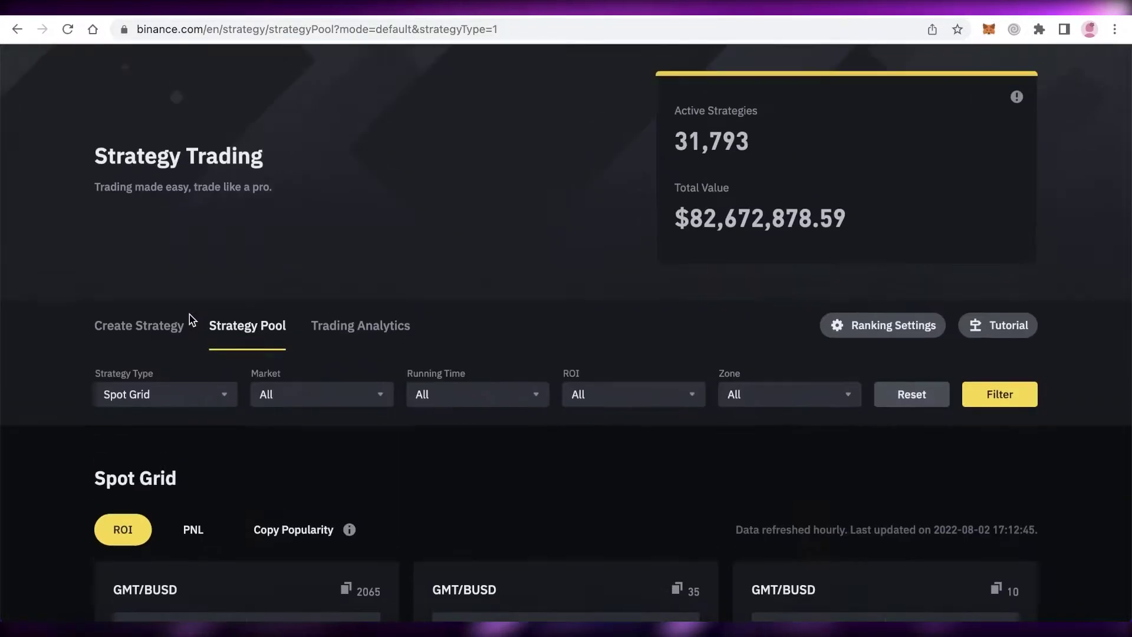
pyautogui.click(382, 342)
pyautogui.scroll(-4, 382, 342)
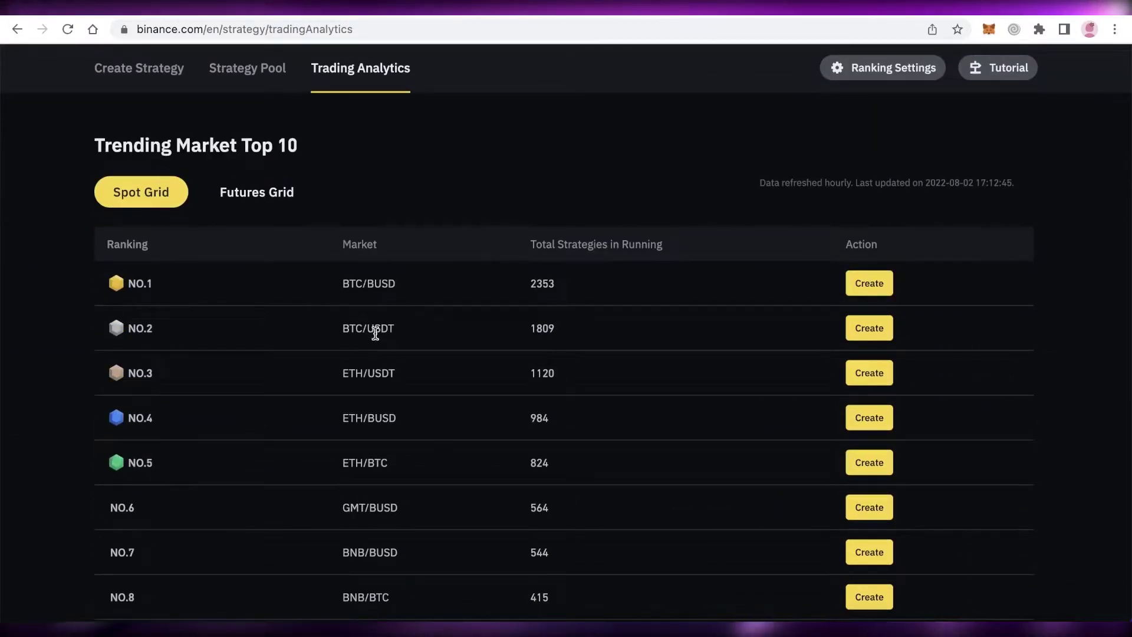
pyautogui.scroll(-1, 372, 329)
pyautogui.scroll(-2, 329, 283)
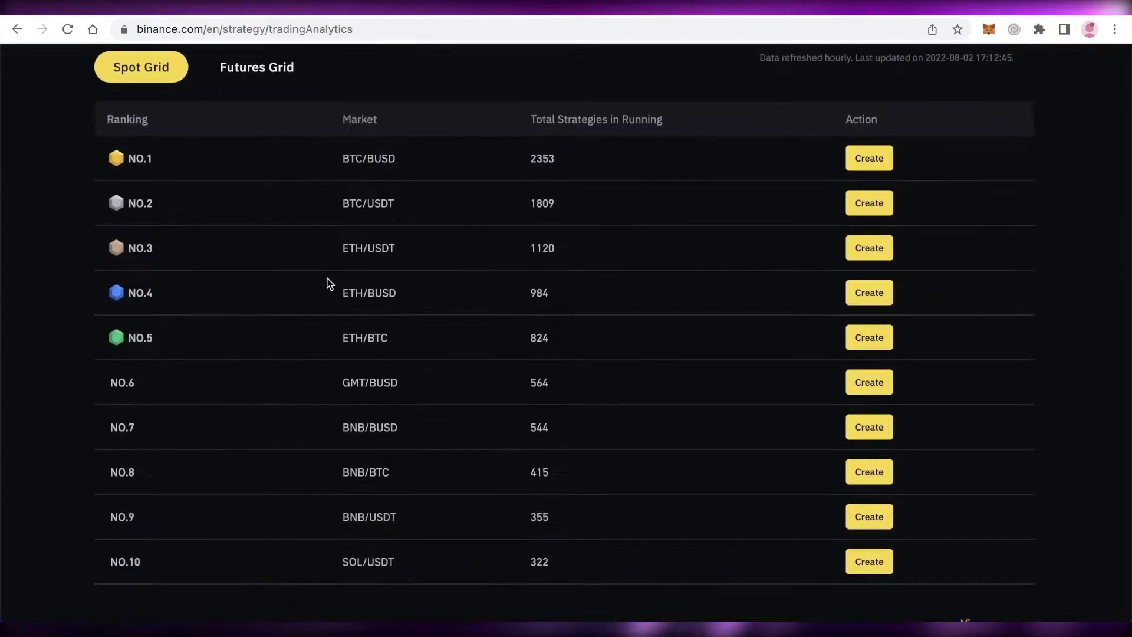
pyautogui.scroll(6, 328, 283)
pyautogui.scroll(-6, 327, 283)
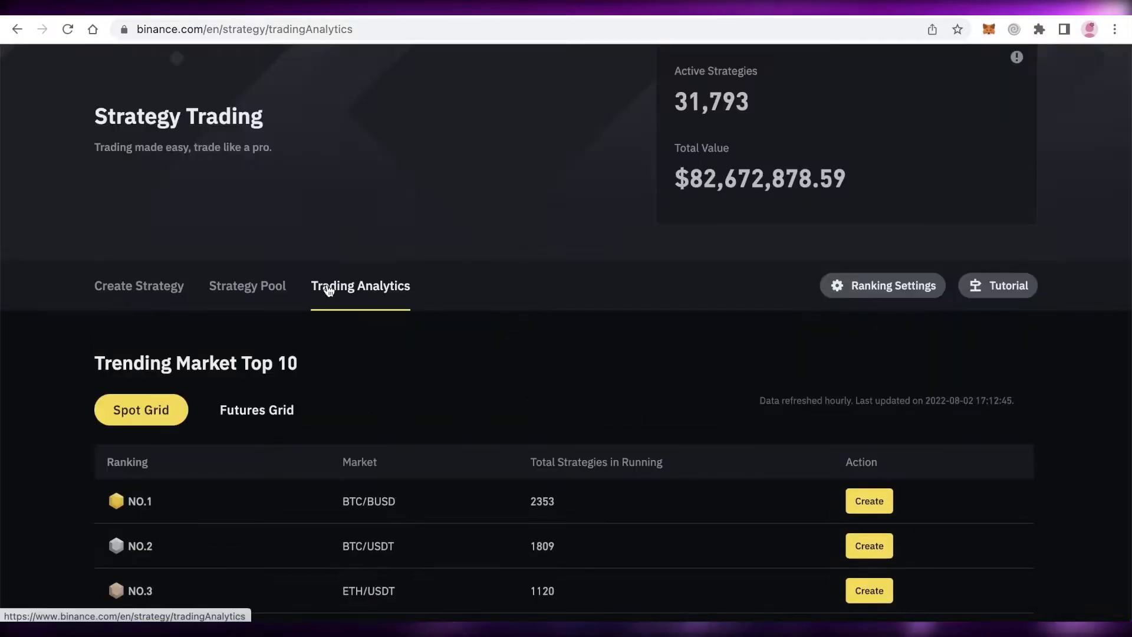
pyautogui.click(180, 288)
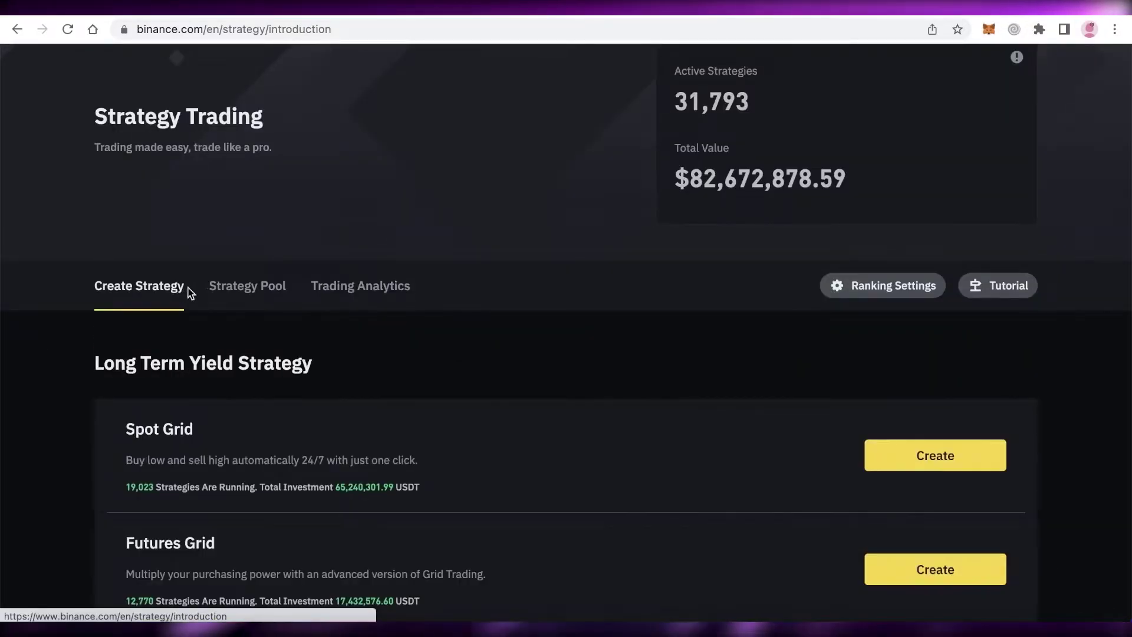
pyautogui.scroll(-1, 785, 307)
pyautogui.scroll(-1, 440, 329)
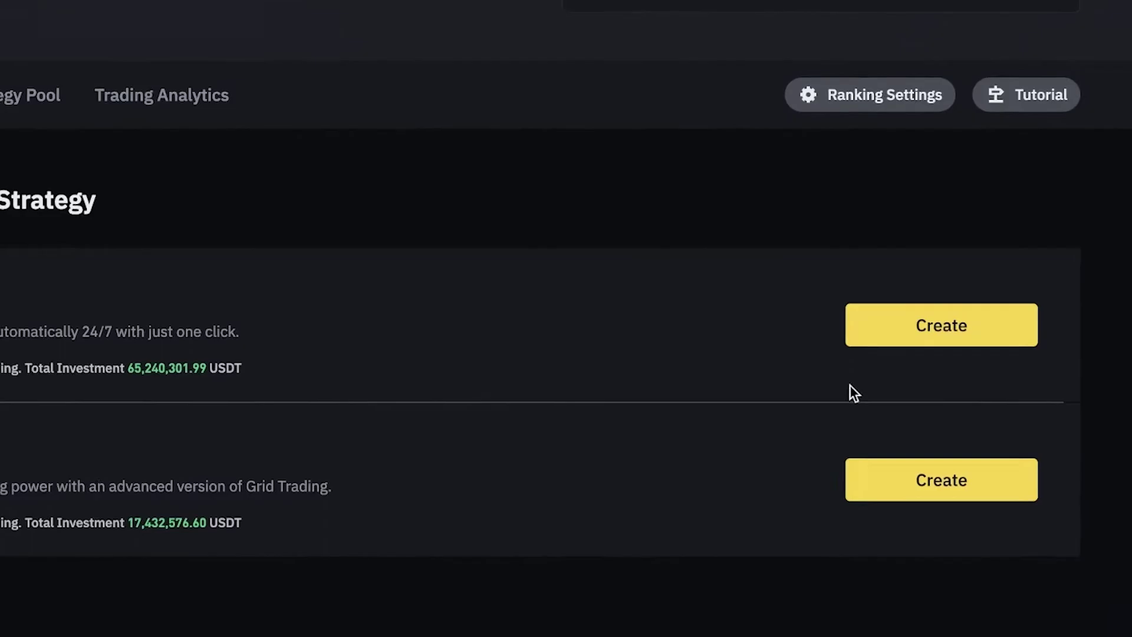
# Create a Spot Grid, finish its welcome guide, dismiss the help tip, and focus the investment field
pyautogui.click(971, 321)
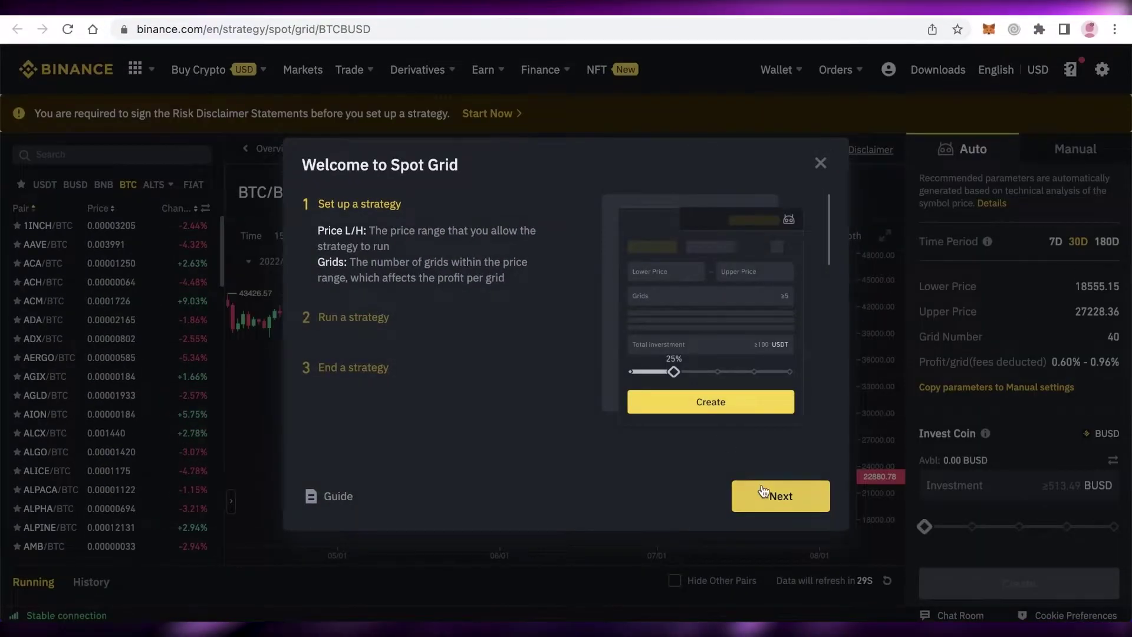
pyautogui.click(764, 492)
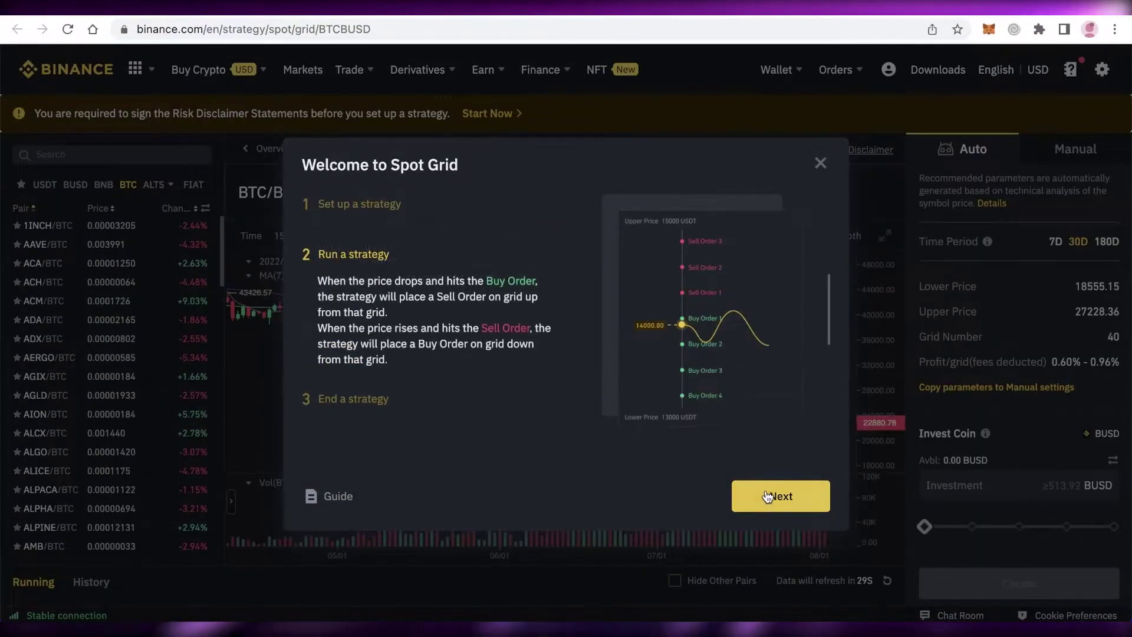
pyautogui.click(772, 495)
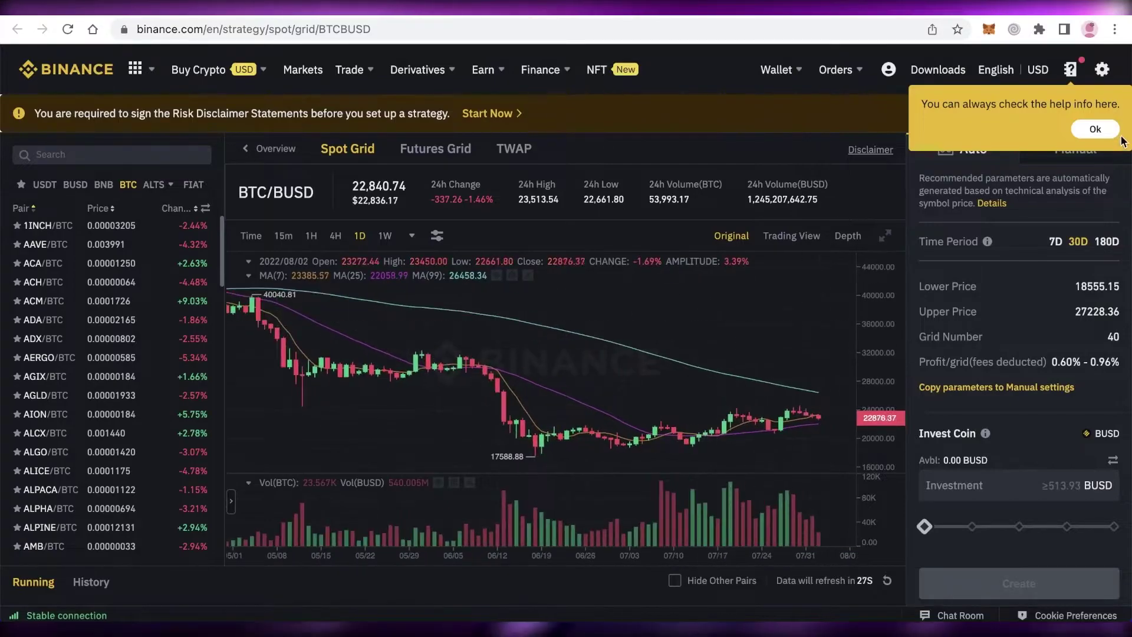
pyautogui.click(1095, 128)
pyautogui.scroll(3, 708, 371)
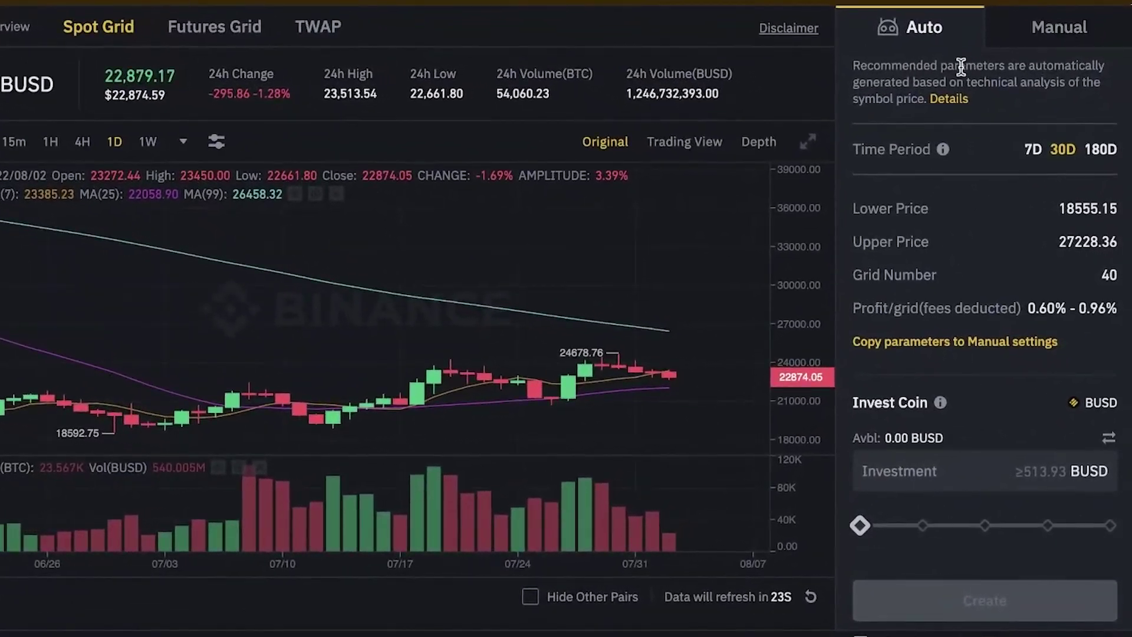
pyautogui.click(894, 479)
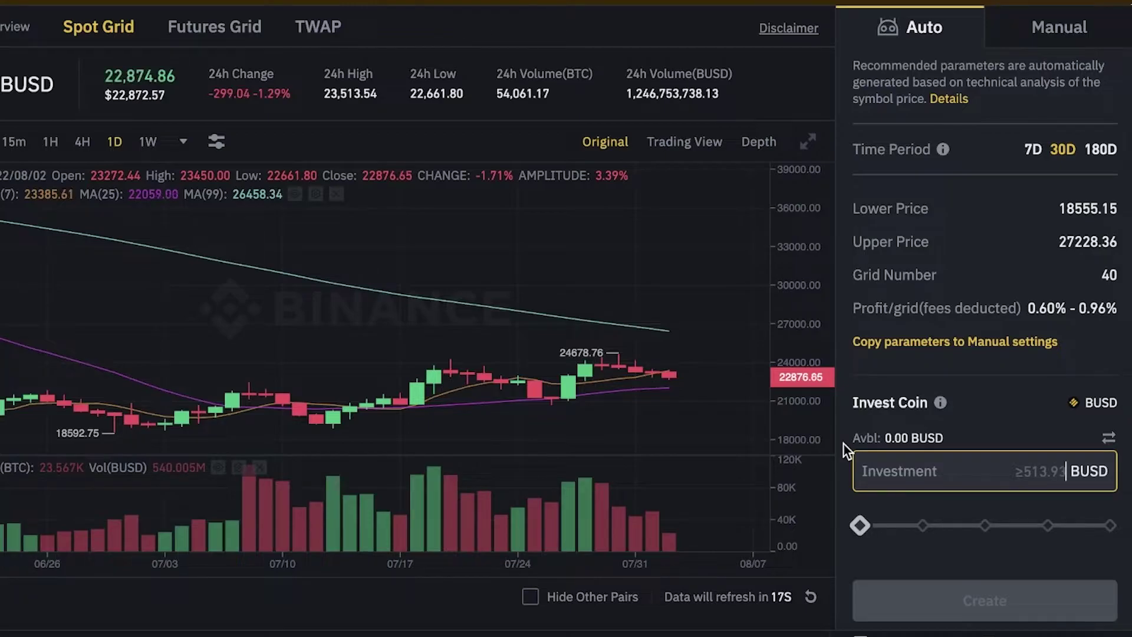
# Compare the 7D, 30D and 180D recommended parameters, ending on 30D
pyautogui.click(1032, 151)
pyautogui.click(1063, 149)
pyautogui.click(1098, 152)
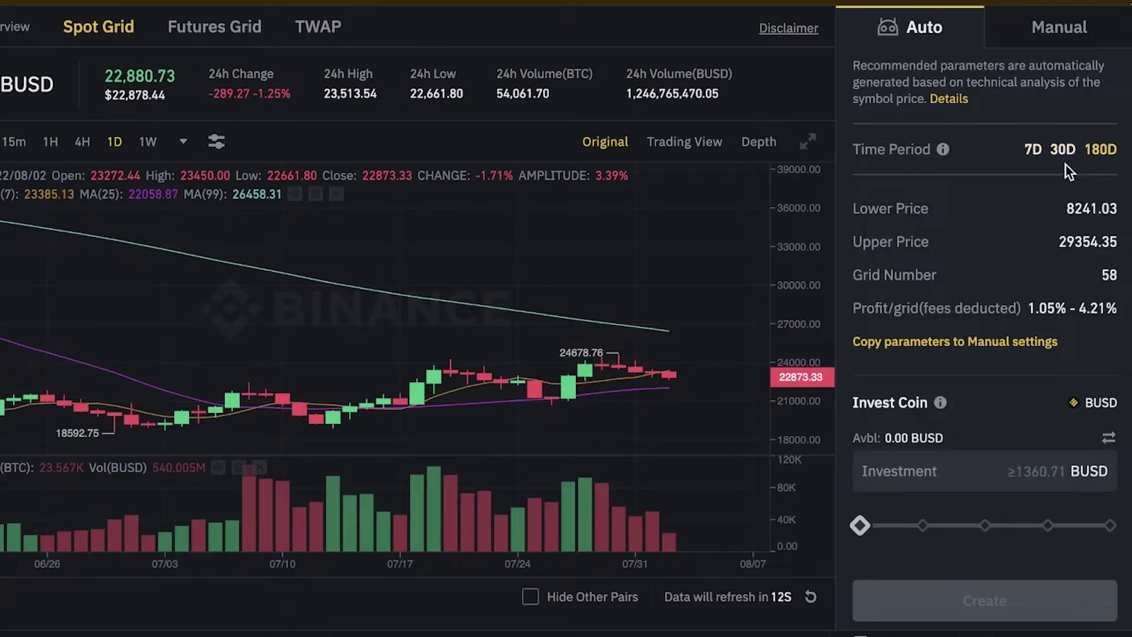
pyautogui.click(1064, 152)
# Switch the Spot Grid to manual parameters after rechecking the auto recommendations
pyautogui.click(1060, 35)
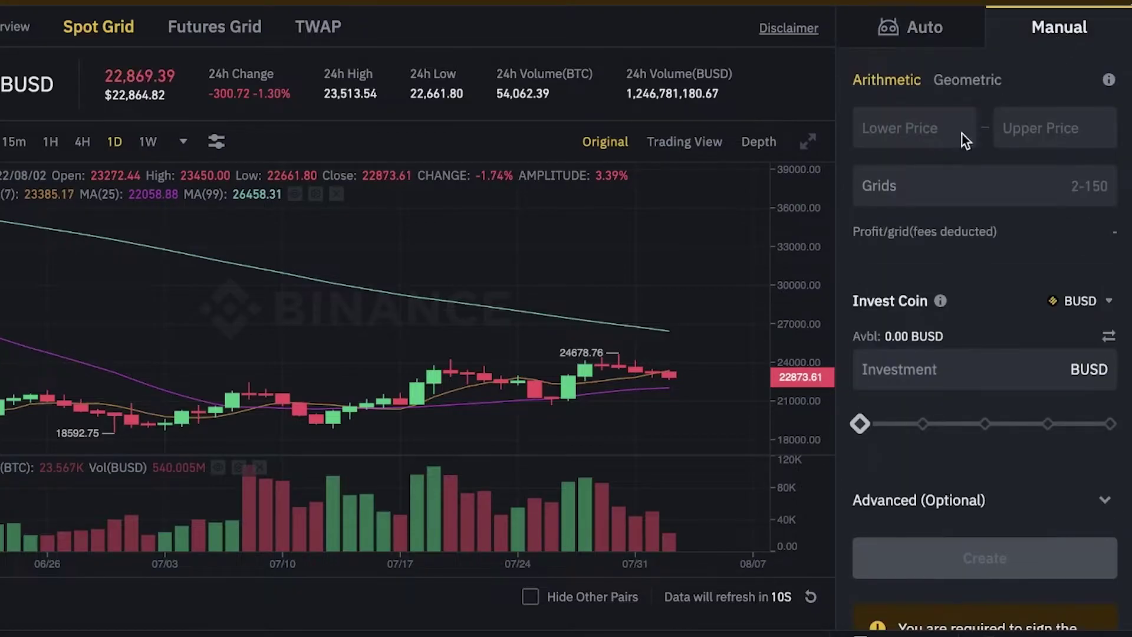
pyautogui.scroll(3, 616, 366)
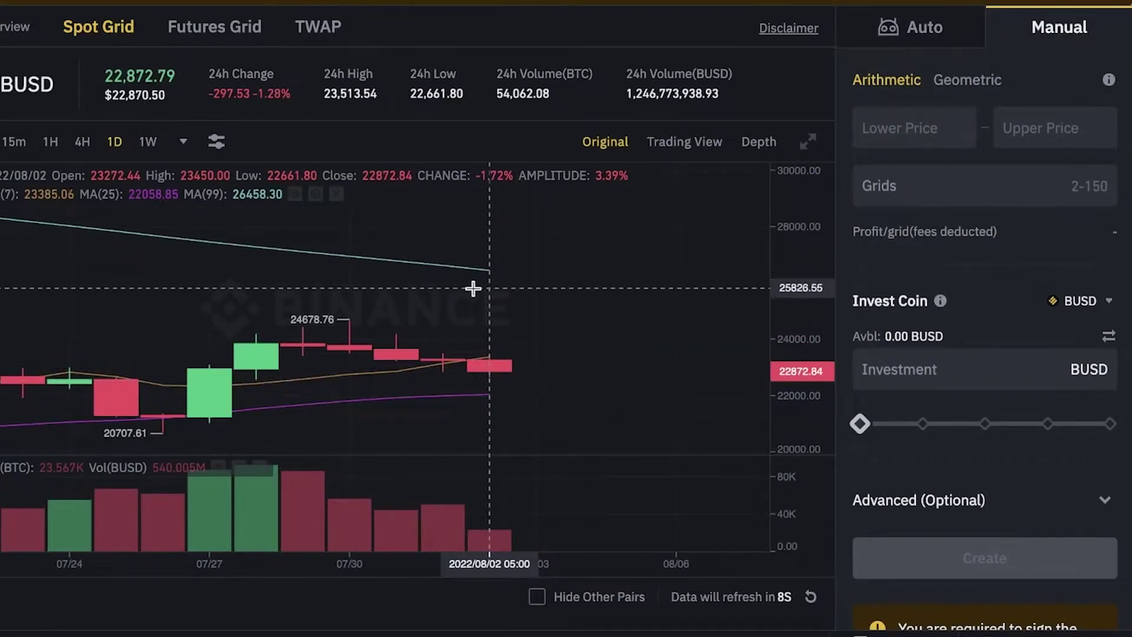
pyautogui.hscroll(5, 473, 289)
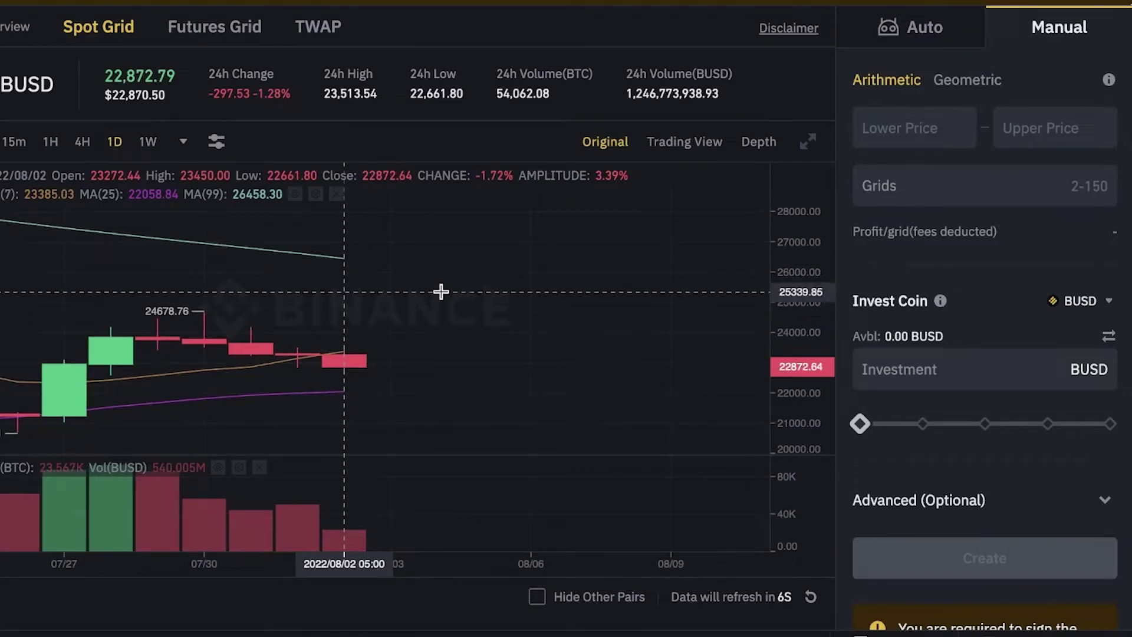
pyautogui.click(976, 37)
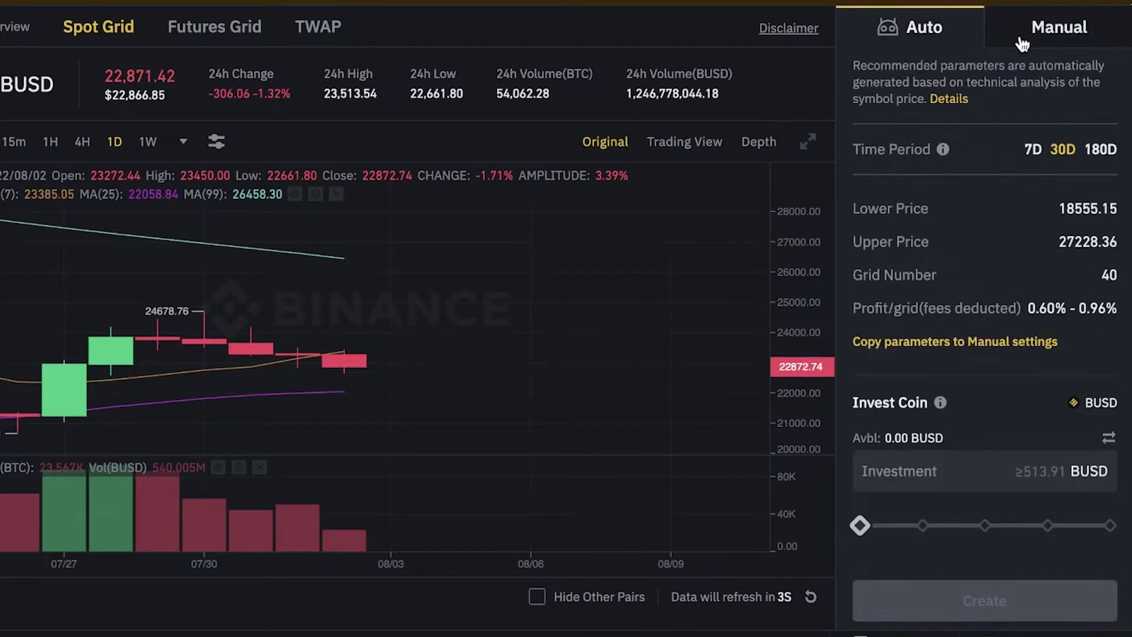
pyautogui.click(1074, 39)
# Enter a 19000–24000 price range with 4 grids
pyautogui.click(914, 128)
pyautogui.write('1900')
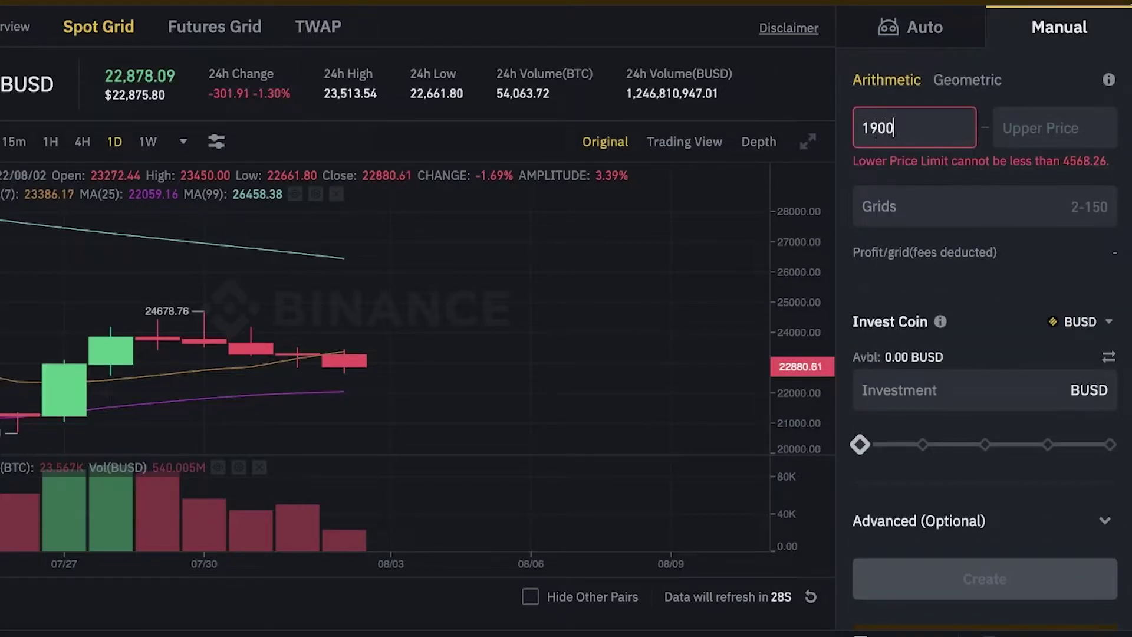
pyautogui.write('0')
pyautogui.click(1071, 131)
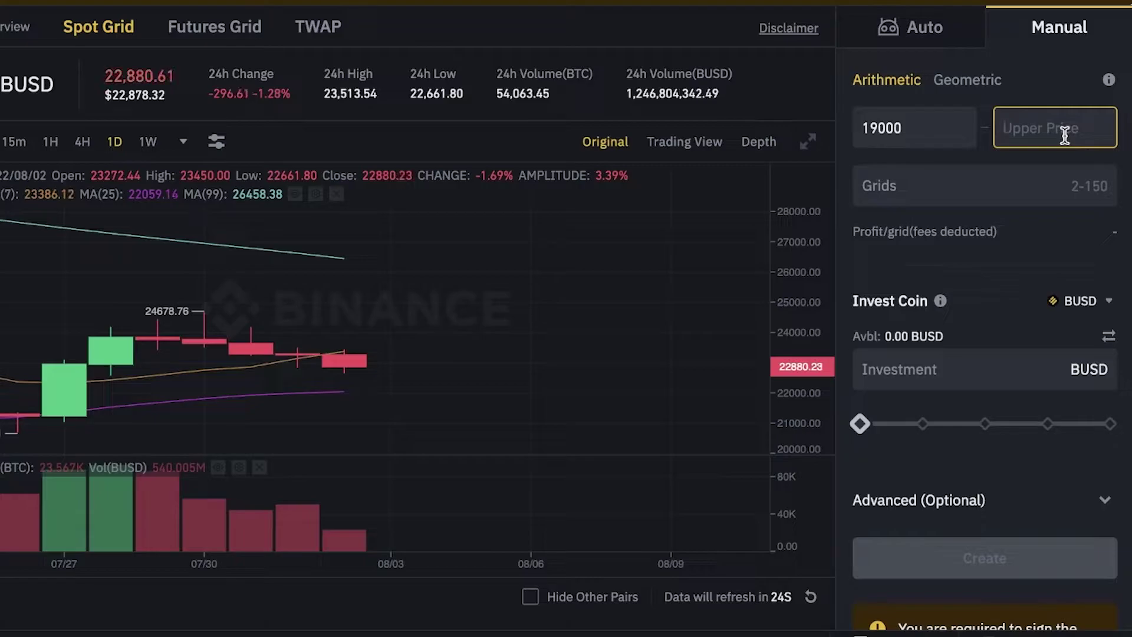
pyautogui.write('24000')
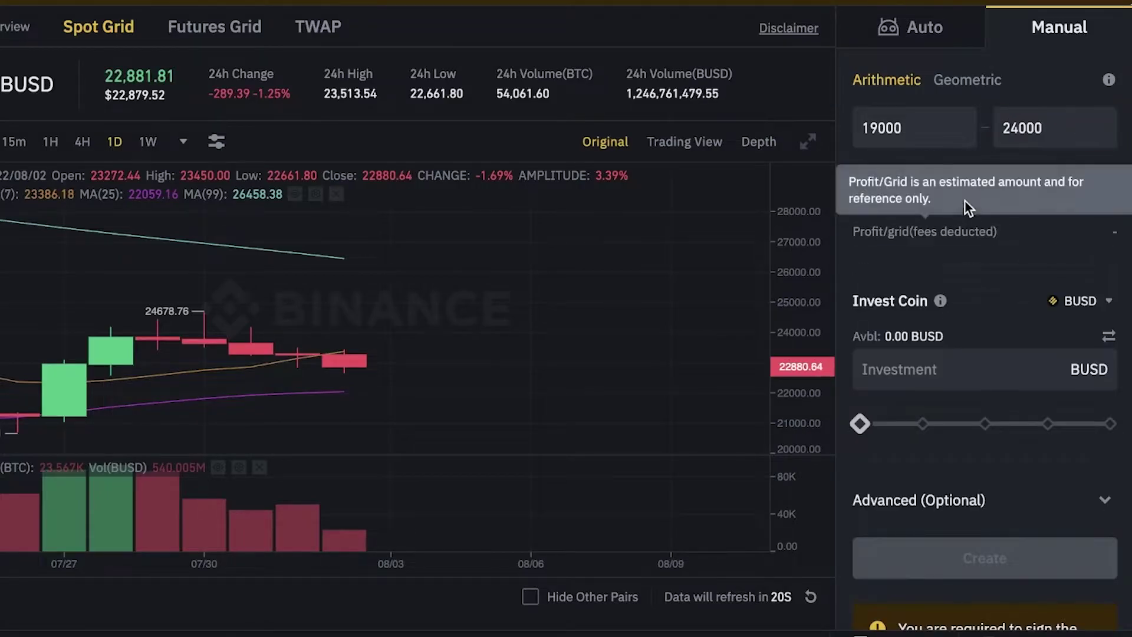
pyautogui.click(956, 171)
pyautogui.write('4')
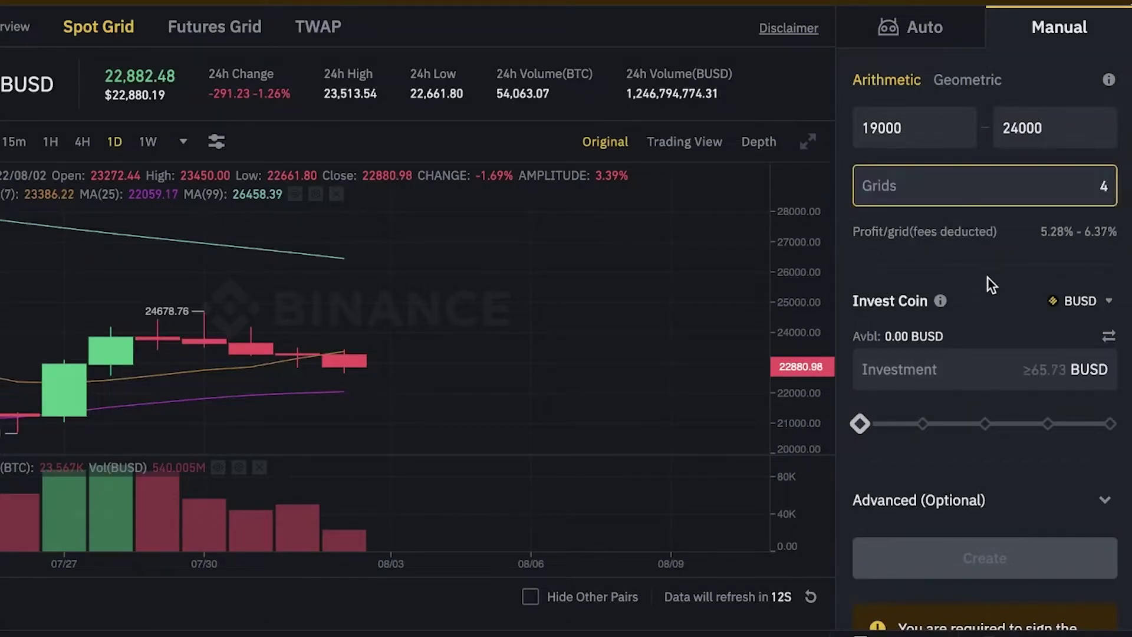
pyautogui.click(996, 270)
pyautogui.click(1076, 303)
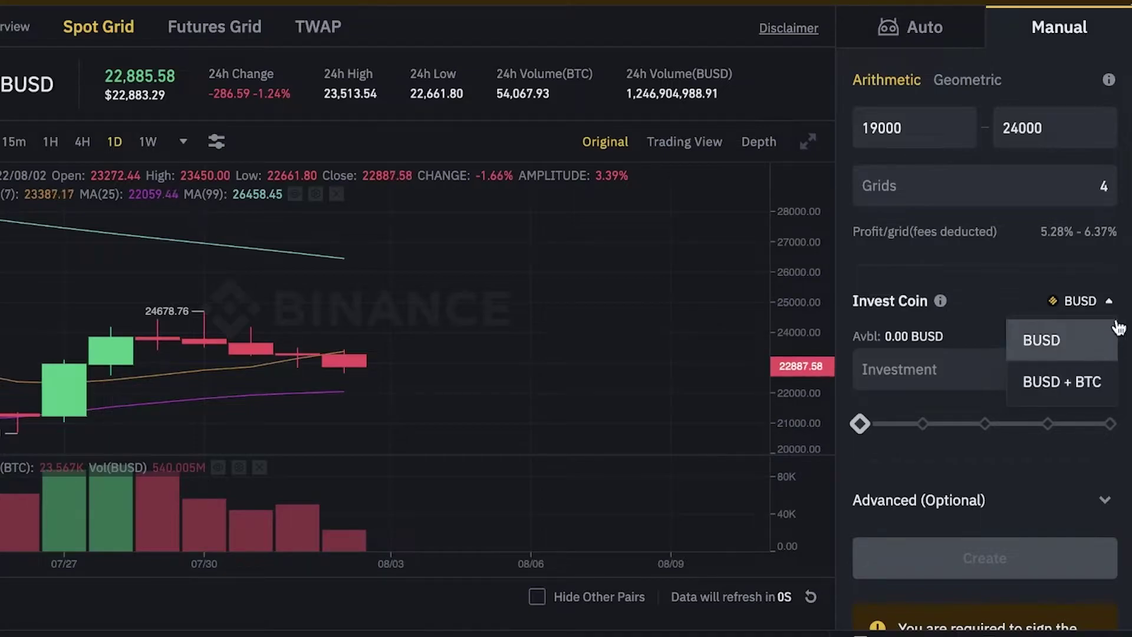
# Keep BUSD as the investment coin and enter a 0 BUSD investment
pyautogui.click(1042, 340)
pyautogui.click(908, 373)
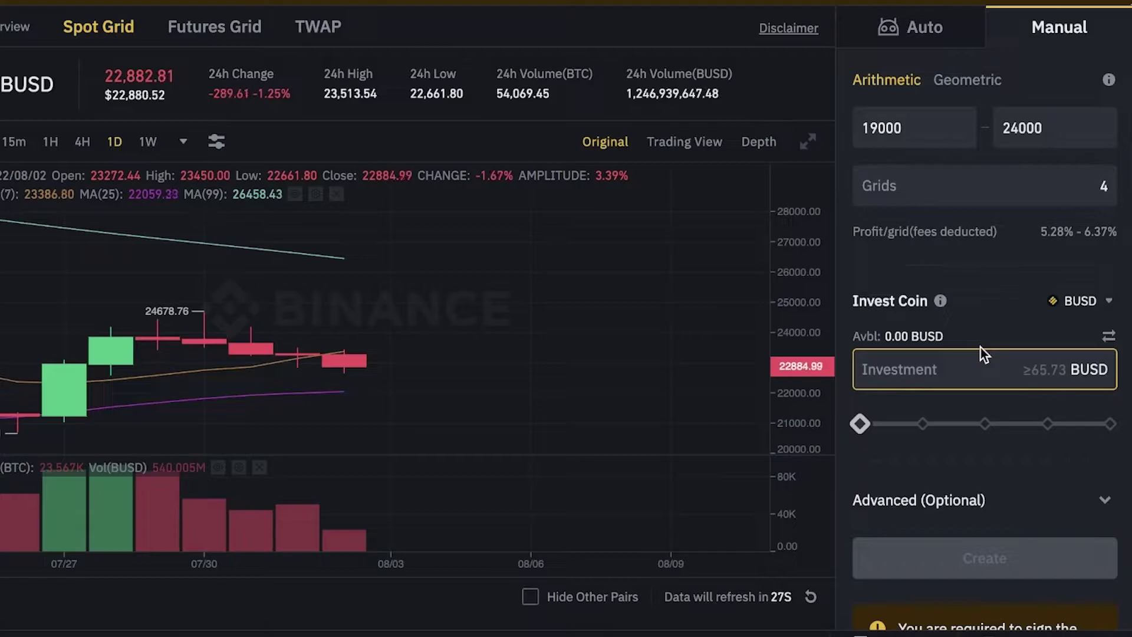
pyautogui.write('0')
pyautogui.scroll(-5, 943, 353)
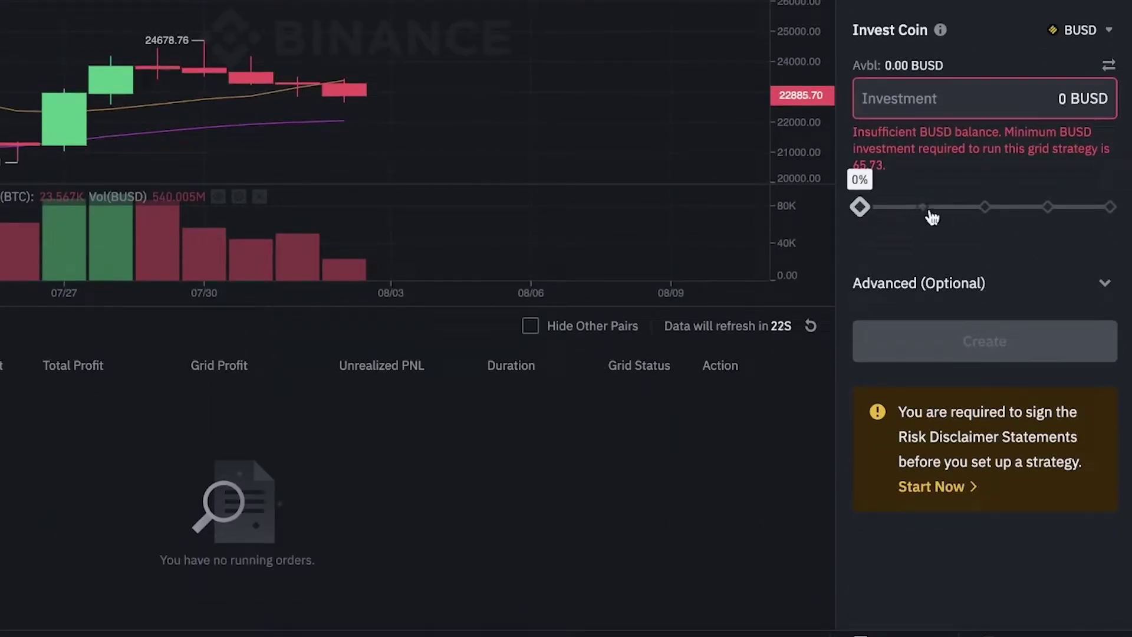
pyautogui.scroll(5, 859, 299)
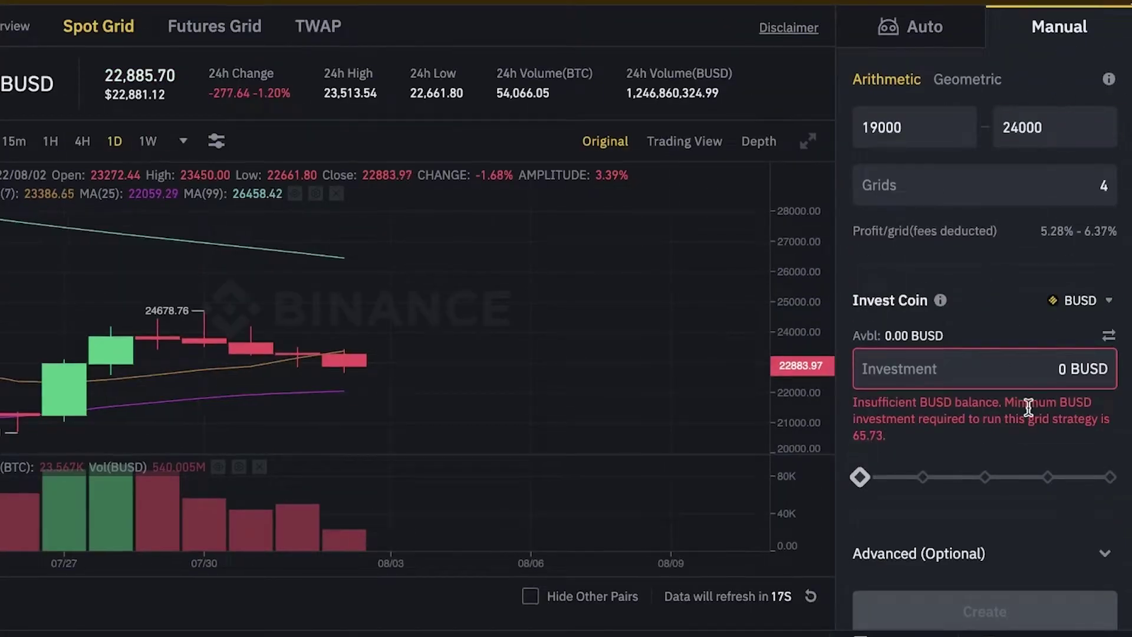
pyautogui.scroll(-5, 994, 358)
pyautogui.scroll(5, 989, 347)
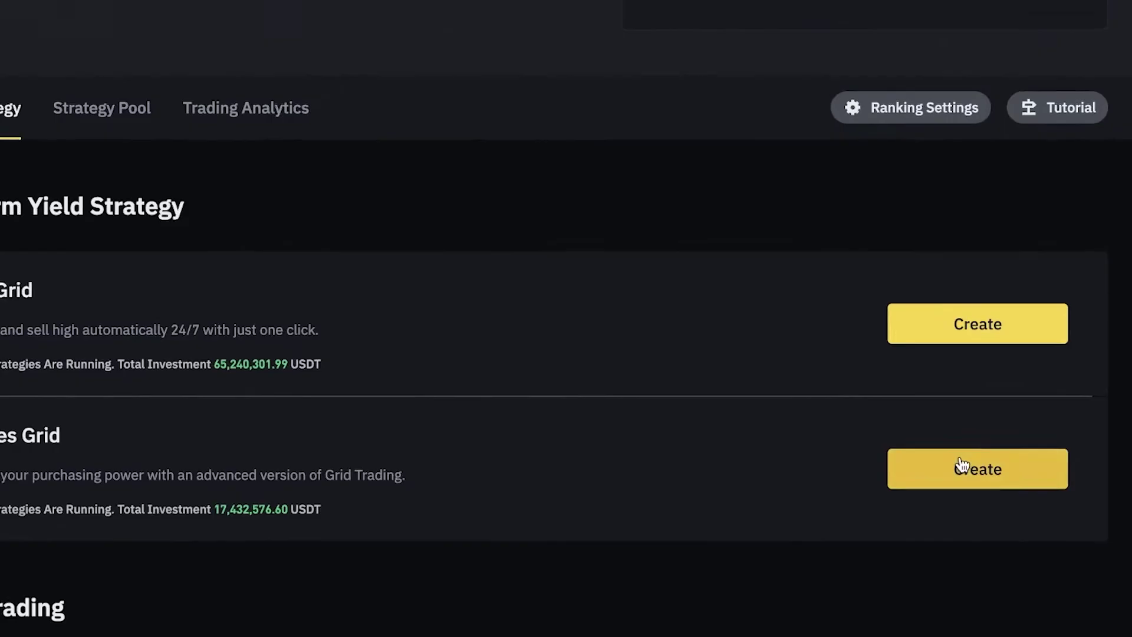
# Start a BTCBUSD Futures Grid and dismiss its welcome message and help tip
pyautogui.click(933, 435)
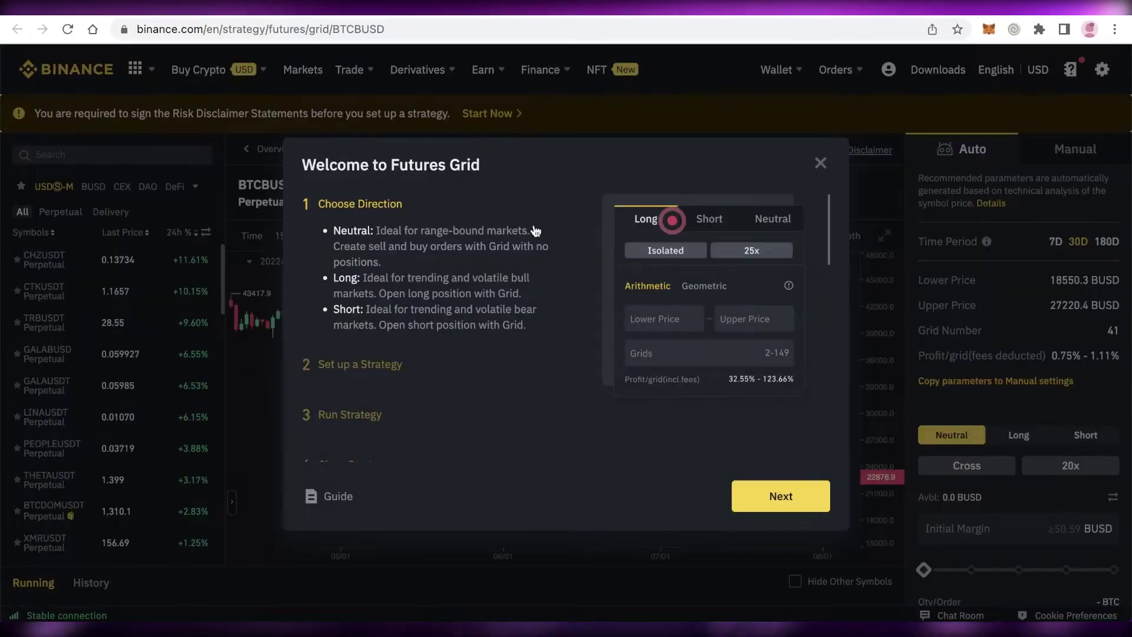
pyautogui.click(820, 163)
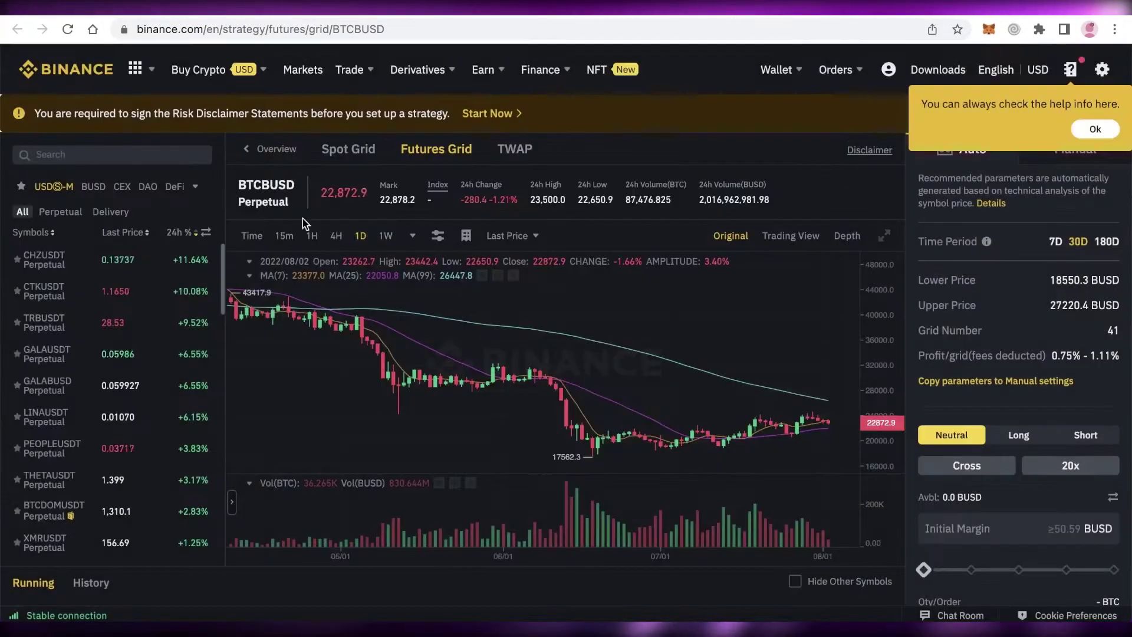
pyautogui.scroll(10, 470, 336)
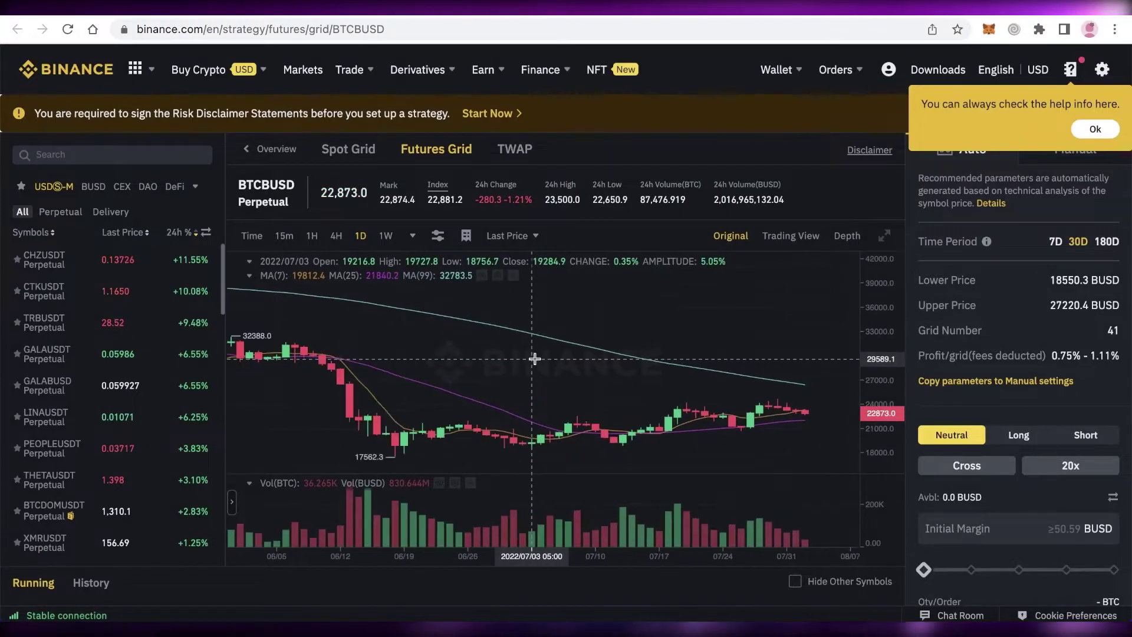
pyautogui.scroll(-1, 907, 428)
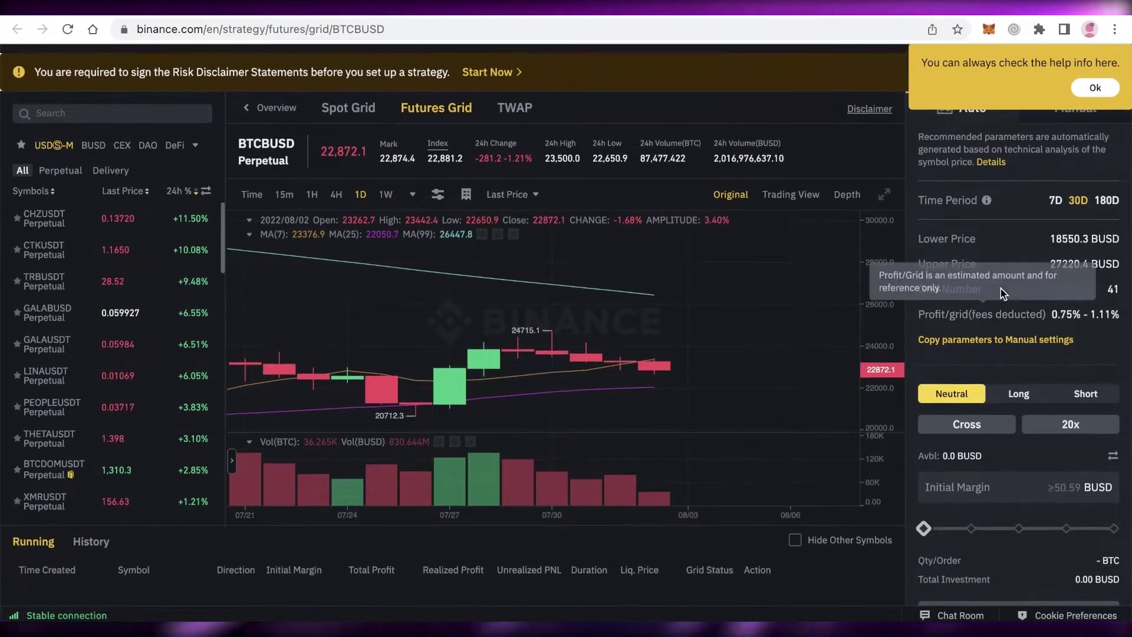
pyautogui.scroll(1, 1000, 288)
pyautogui.click(1095, 128)
pyautogui.moveTo(995, 255)
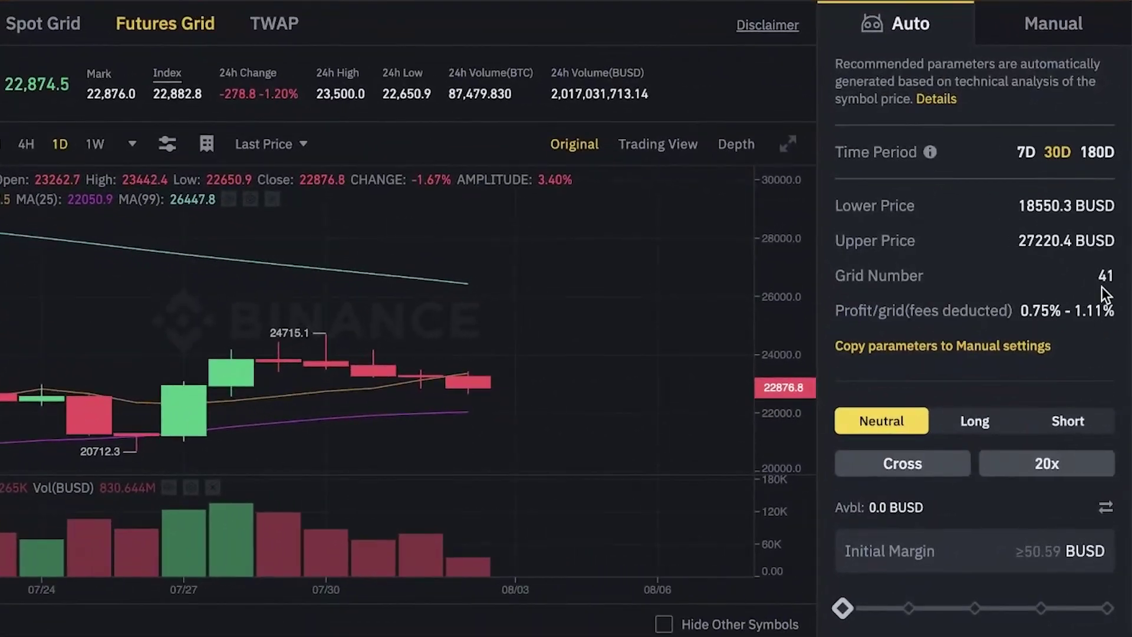
# Switch the Futures Grid to manual and cycle through Long, Short and Neutral, ending on Long
pyautogui.click(1038, 25)
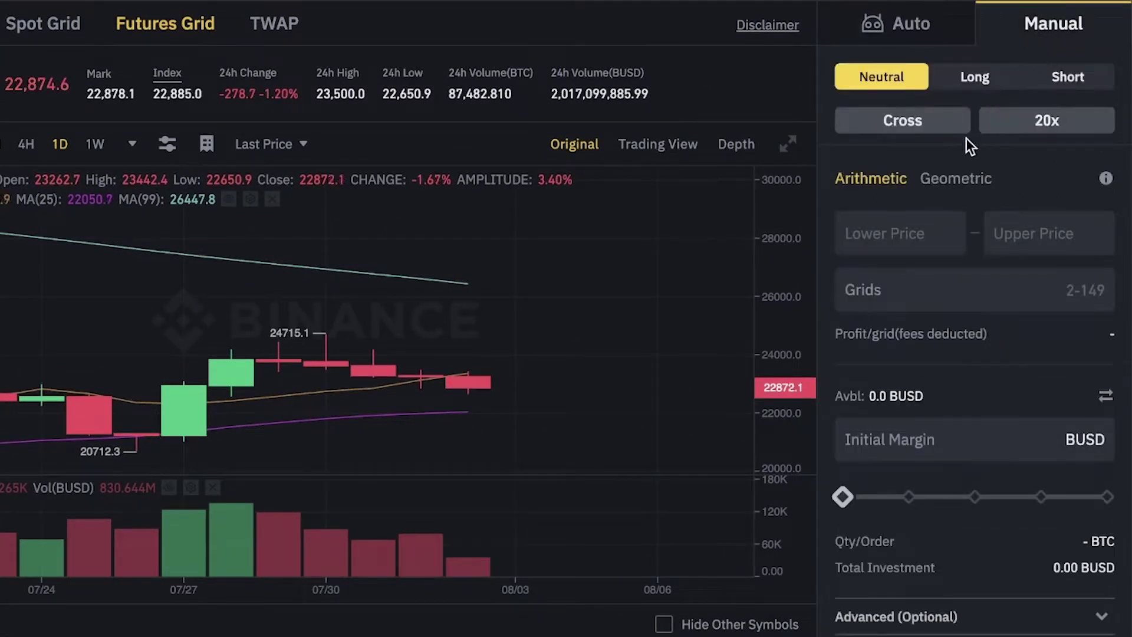
pyautogui.click(967, 81)
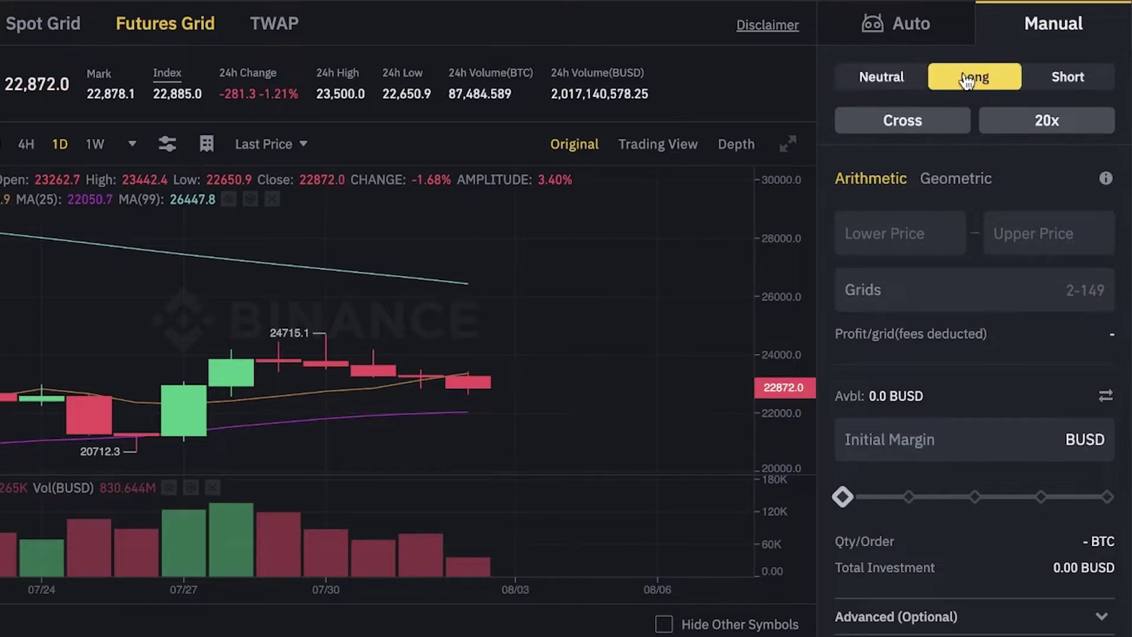
pyautogui.click(1091, 82)
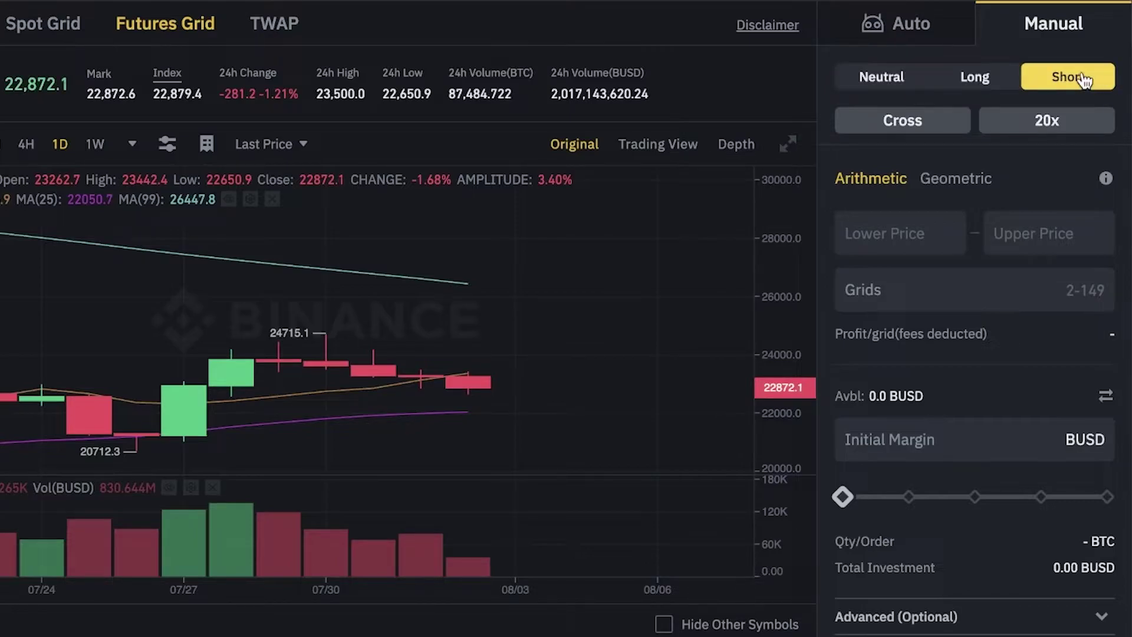
pyautogui.click(881, 89)
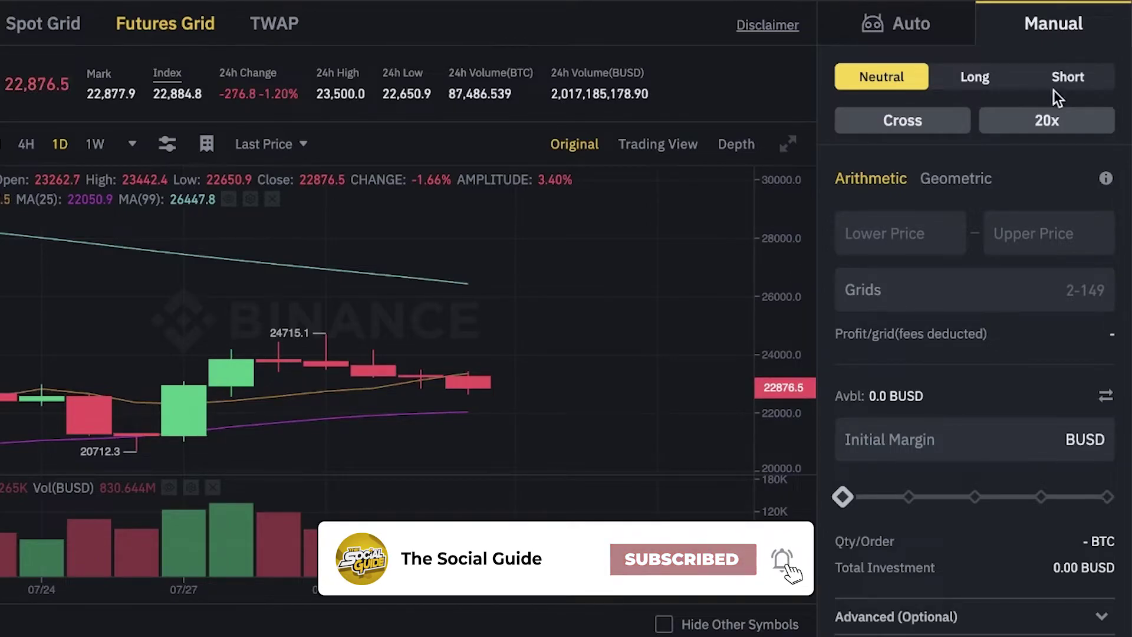
pyautogui.click(1009, 84)
pyautogui.click(1071, 83)
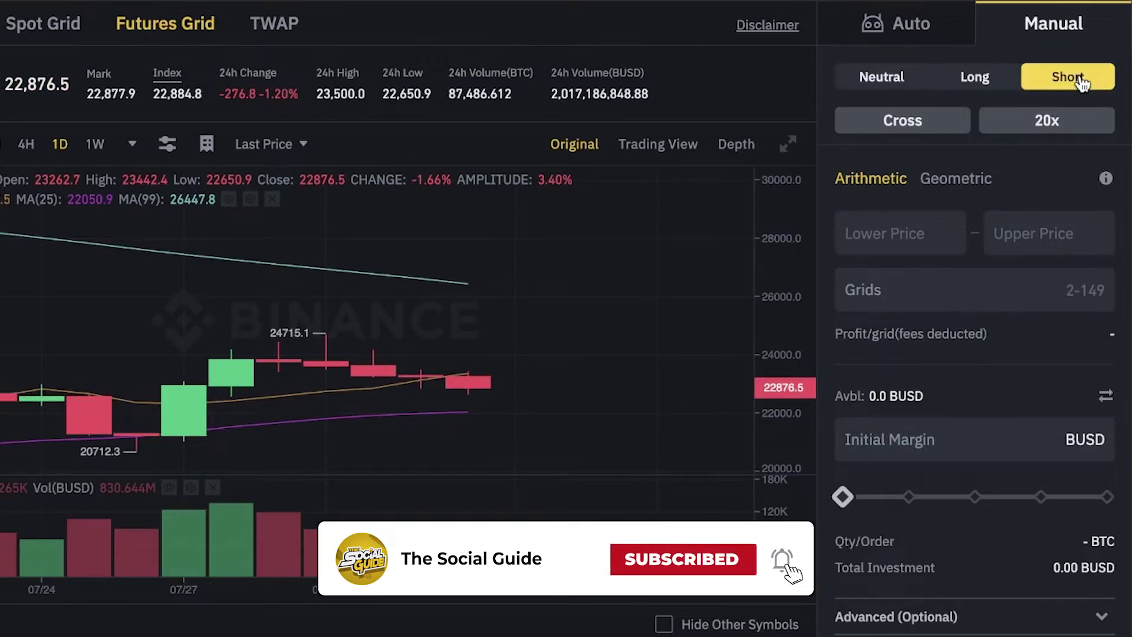
pyautogui.click(993, 81)
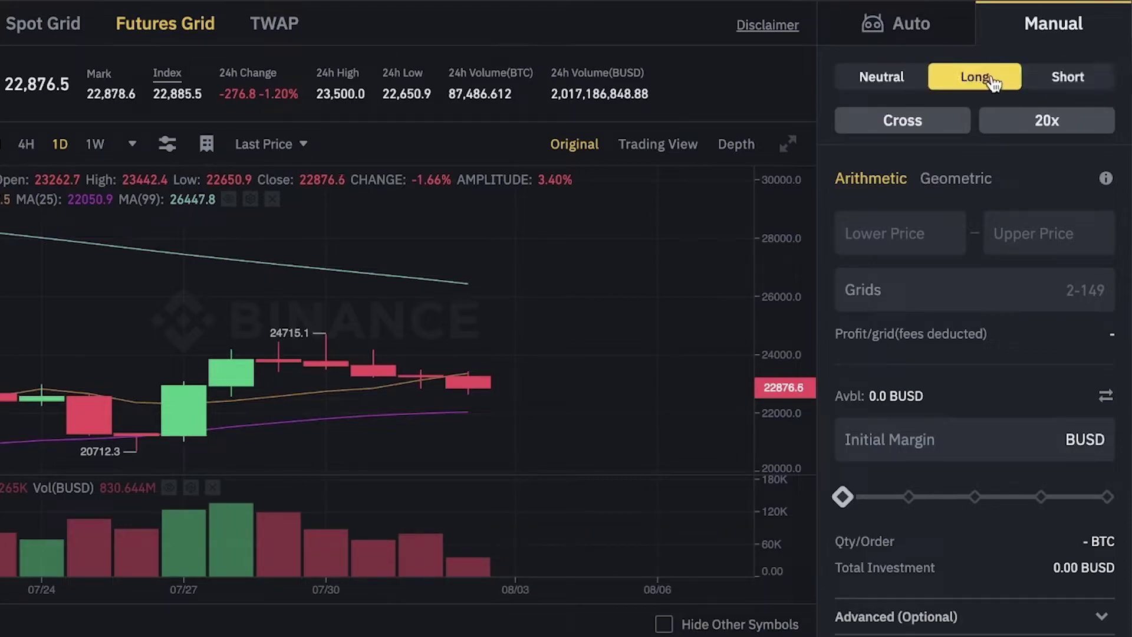
# Set Neutral direction with an 18000–23000 price range and 5 grids
pyautogui.click(901, 88)
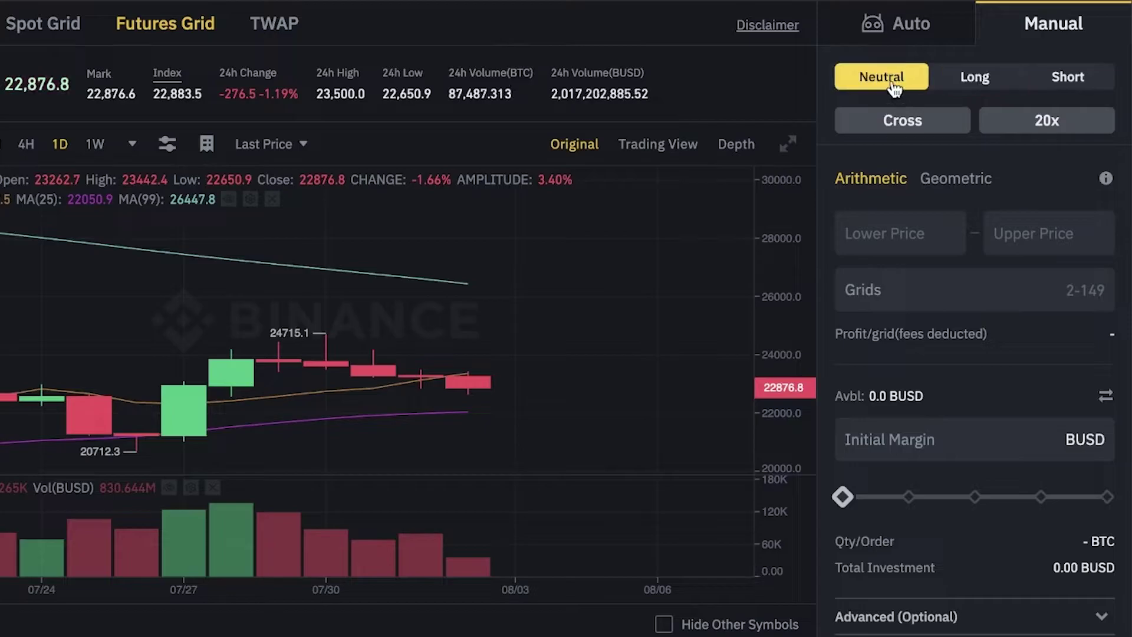
pyautogui.click(924, 236)
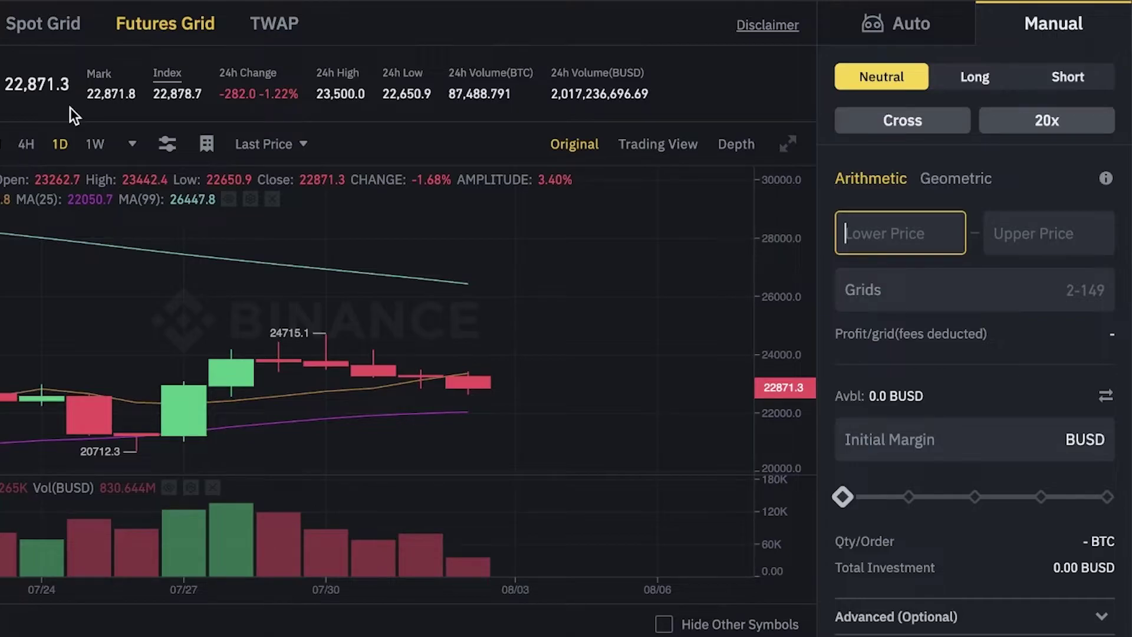
pyautogui.write('18000')
pyautogui.click(1051, 233)
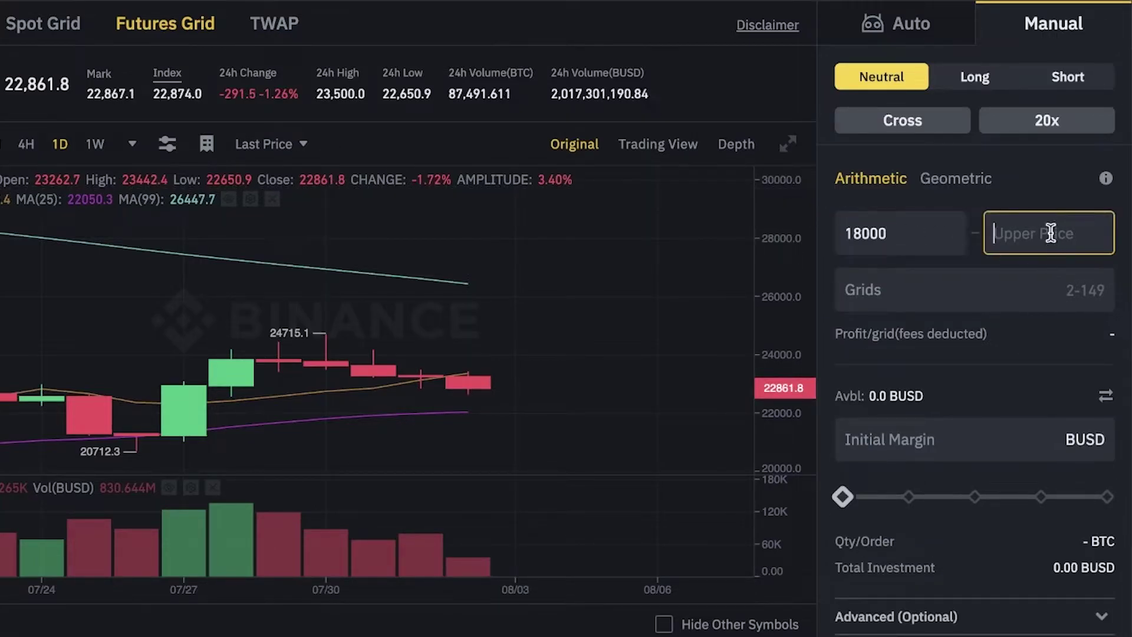
pyautogui.write('23000')
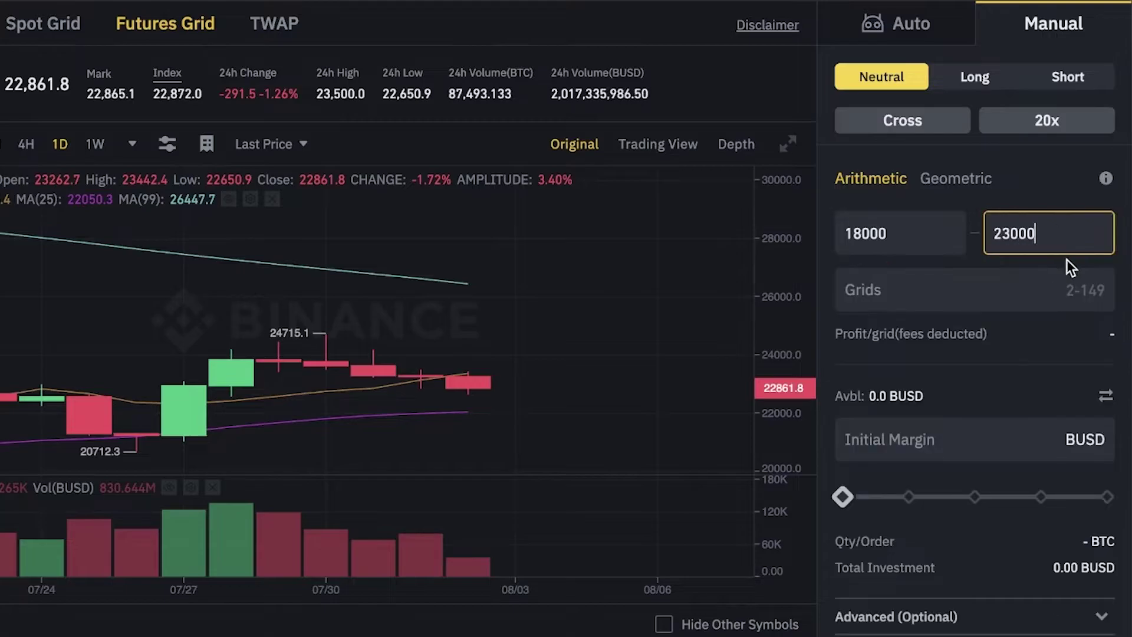
pyautogui.click(1036, 283)
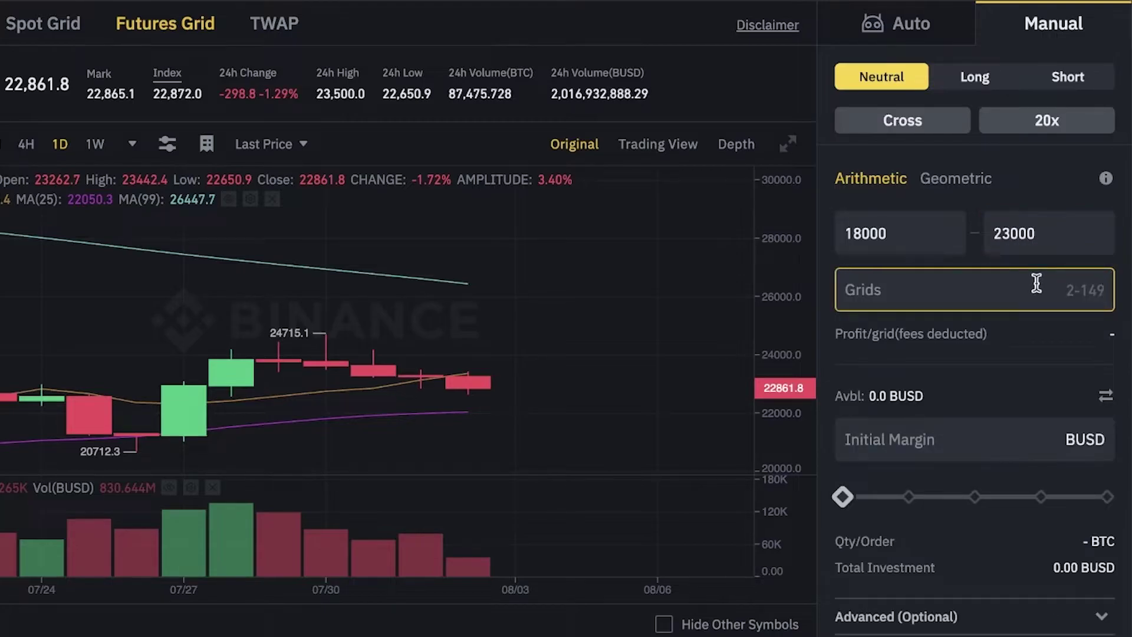
pyautogui.write('5')
# Type 0 as the initial margin, then clear it to leave the field empty
pyautogui.click(954, 441)
pyautogui.scroll(-3, 982, 443)
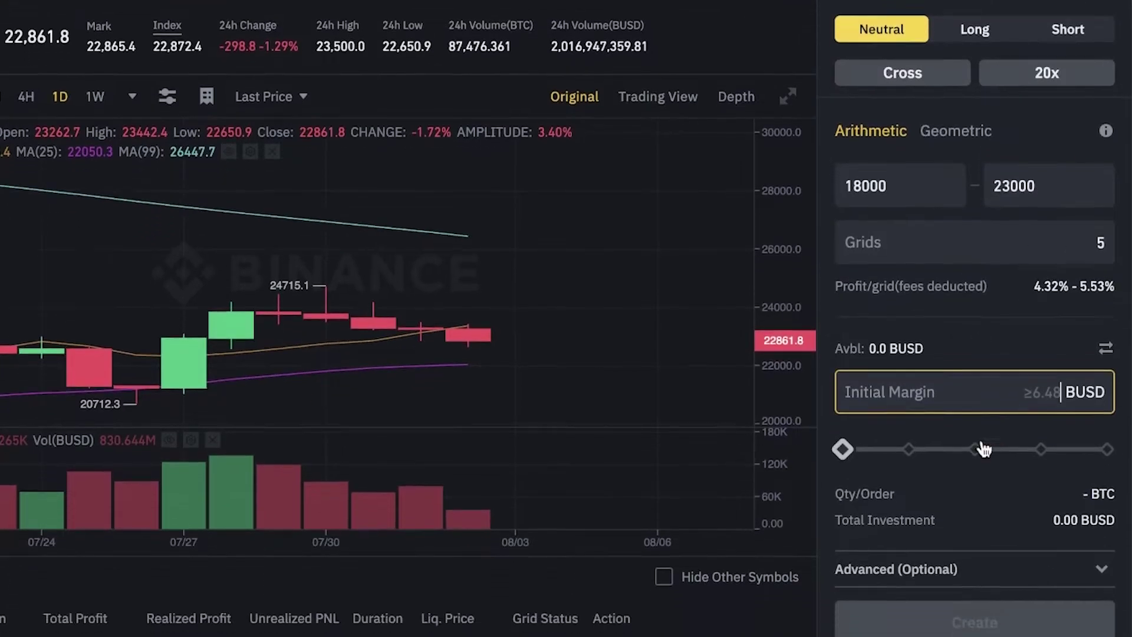
pyautogui.write('0')
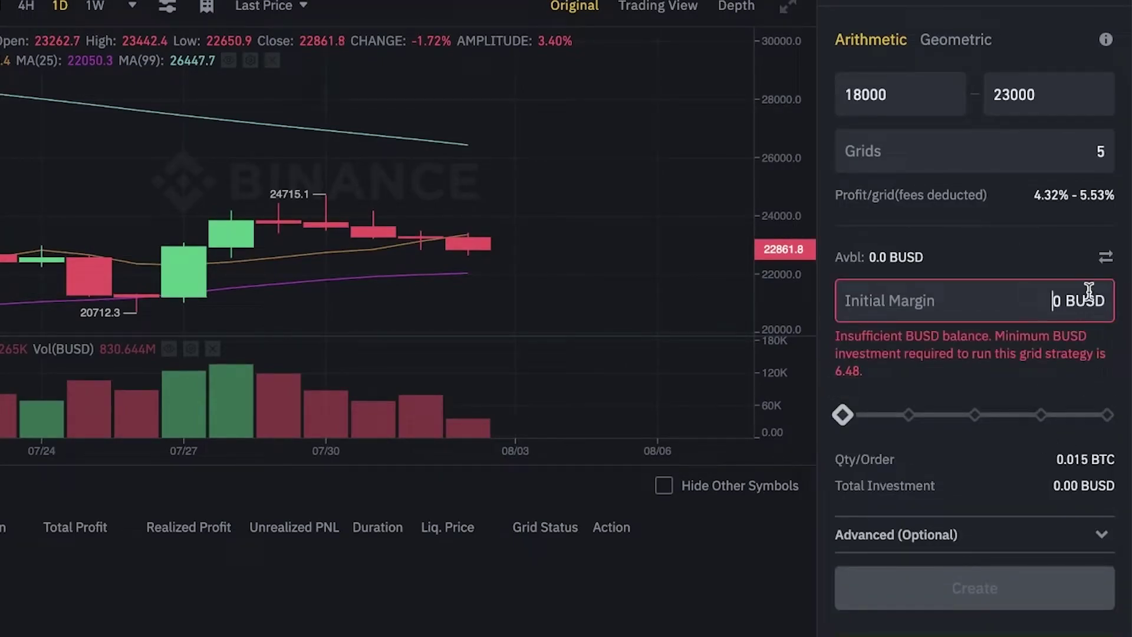
pyautogui.press('BackSpace')
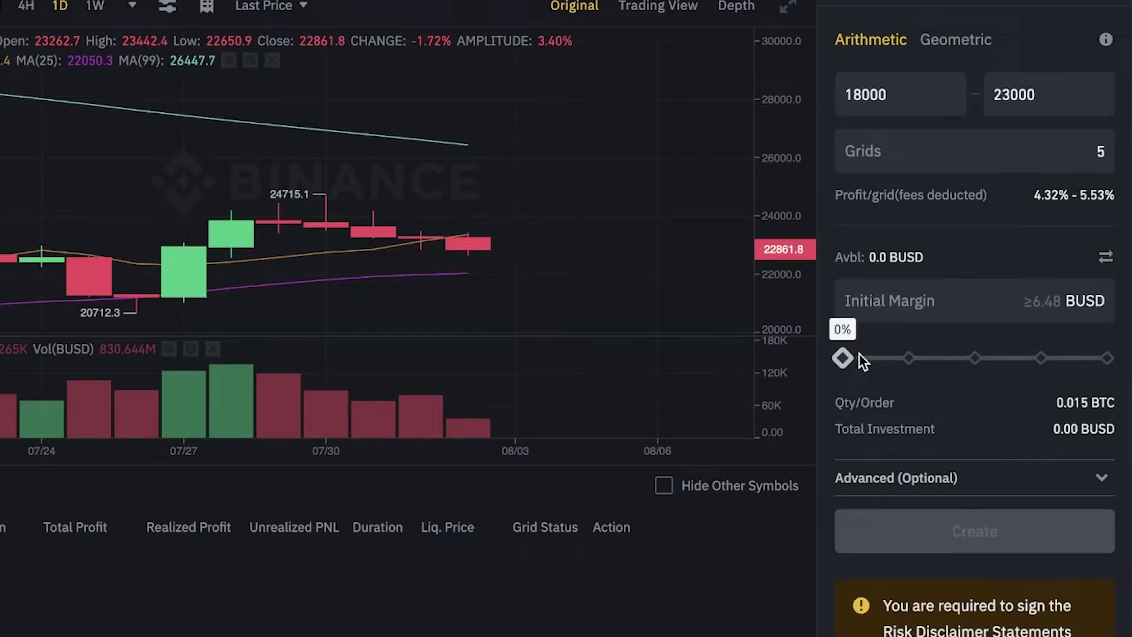
pyautogui.scroll(3, 909, 230)
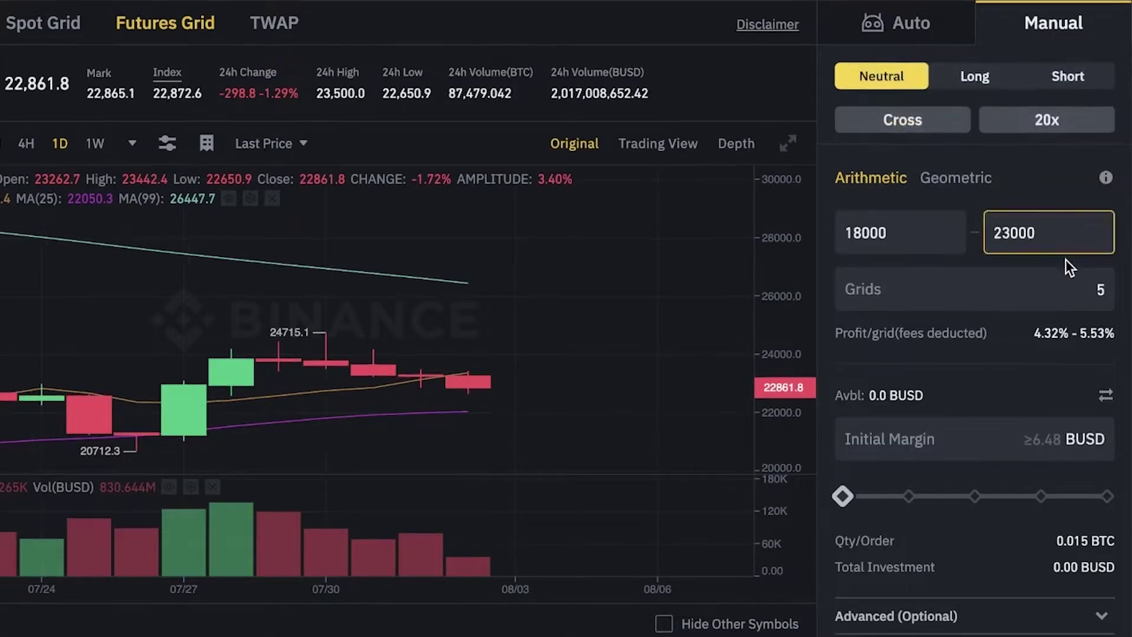
pyautogui.scroll(-5, 1066, 262)
pyautogui.scroll(1, 1013, 276)
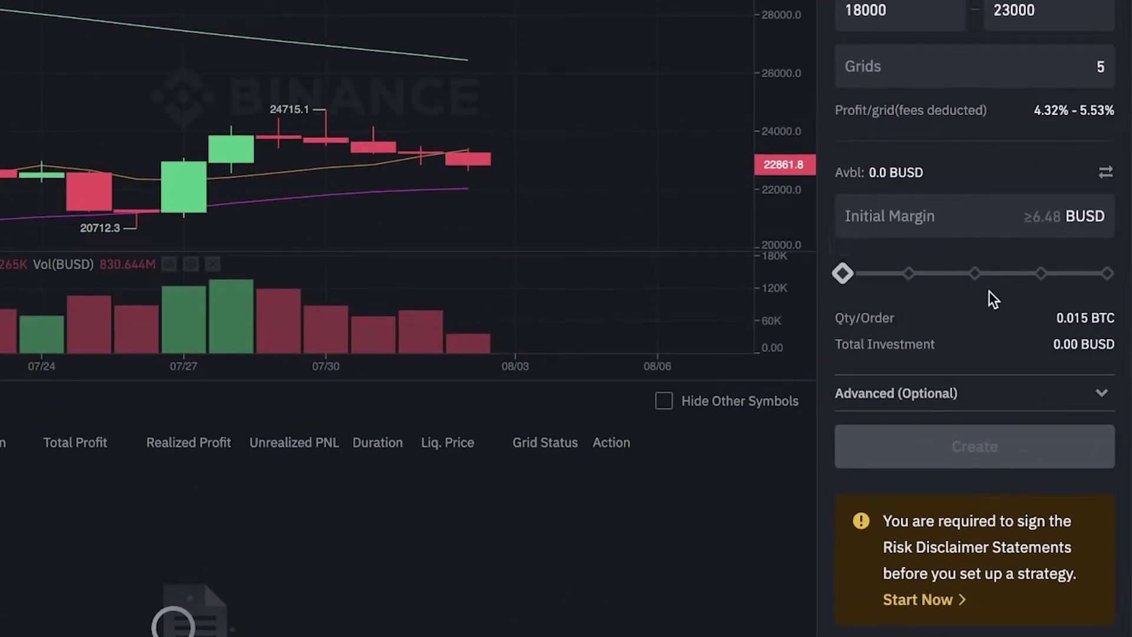
pyautogui.scroll(4, 985, 295)
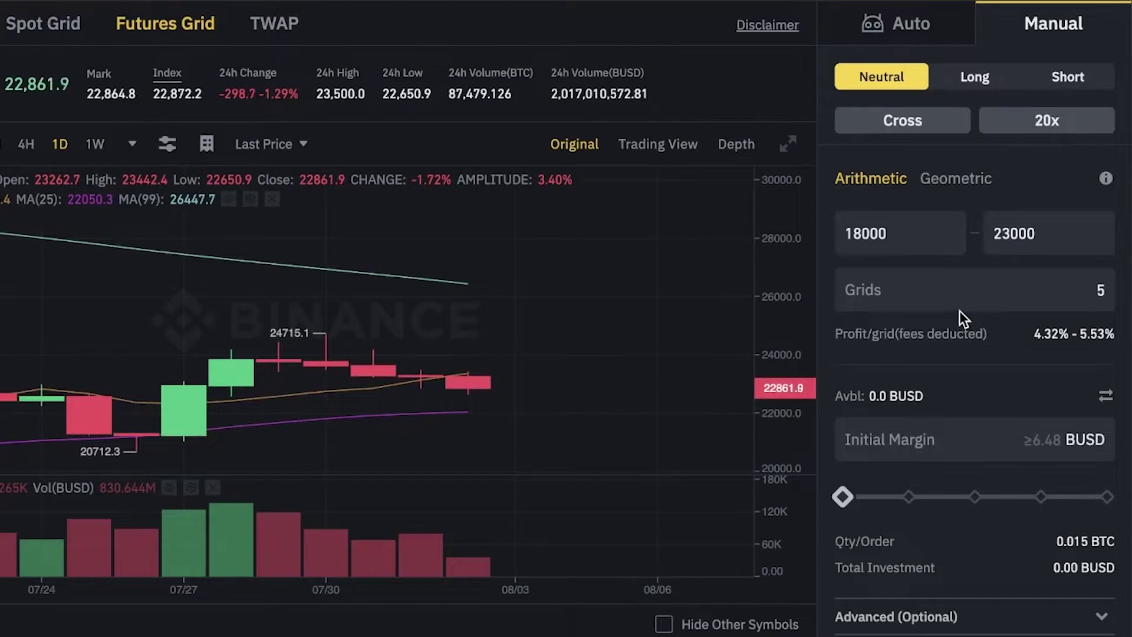
pyautogui.scroll(-4, 920, 384)
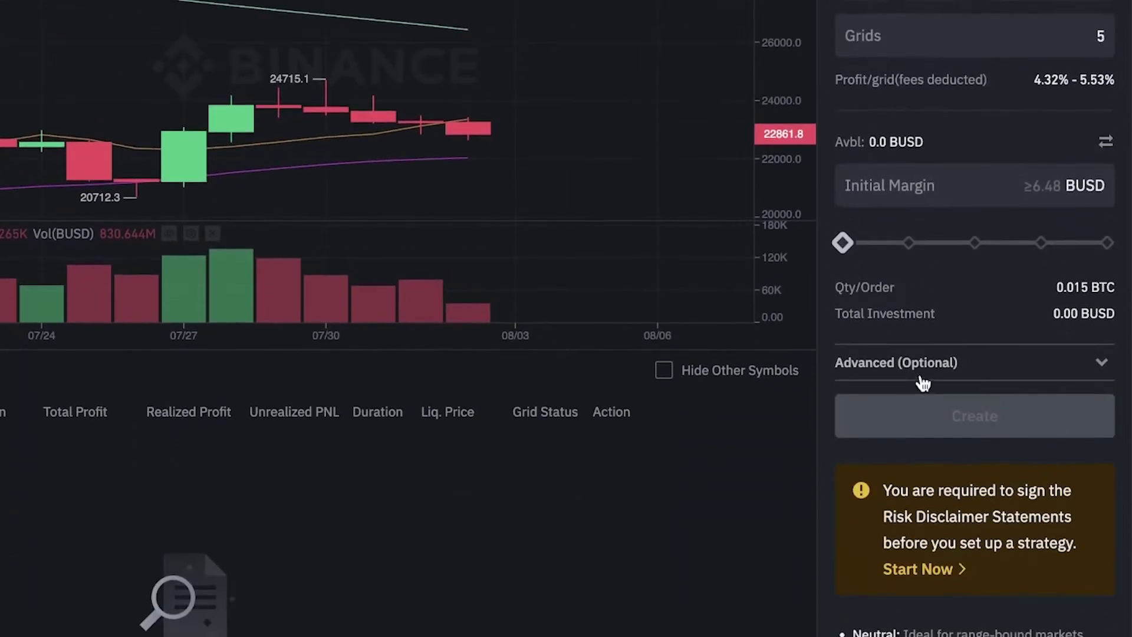
pyautogui.scroll(1, 920, 390)
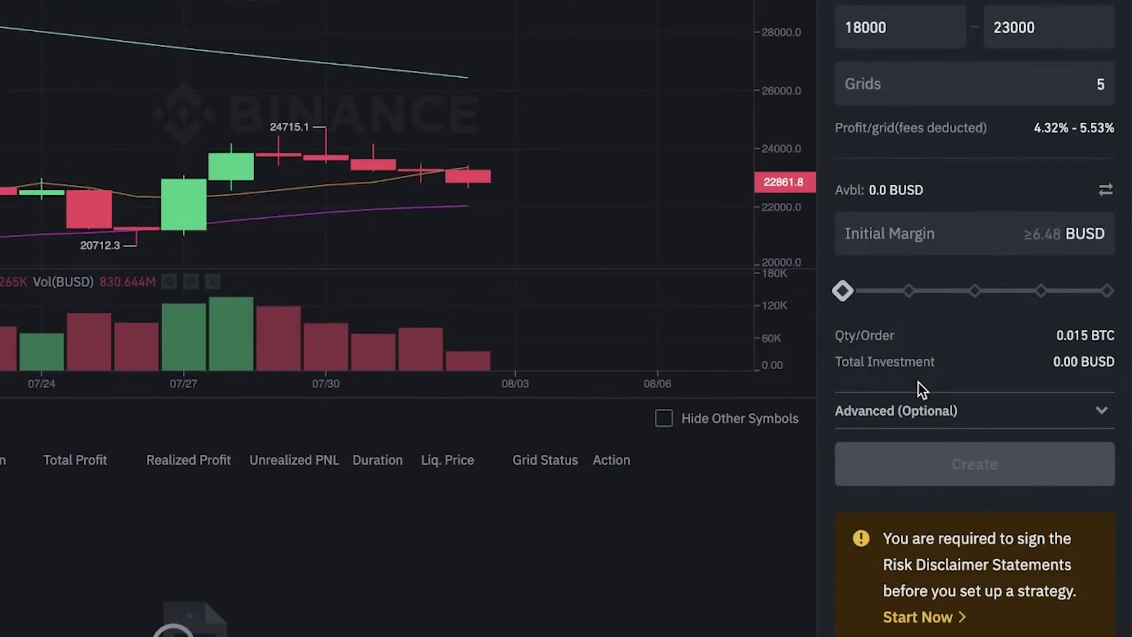
pyautogui.moveTo(847, 289)
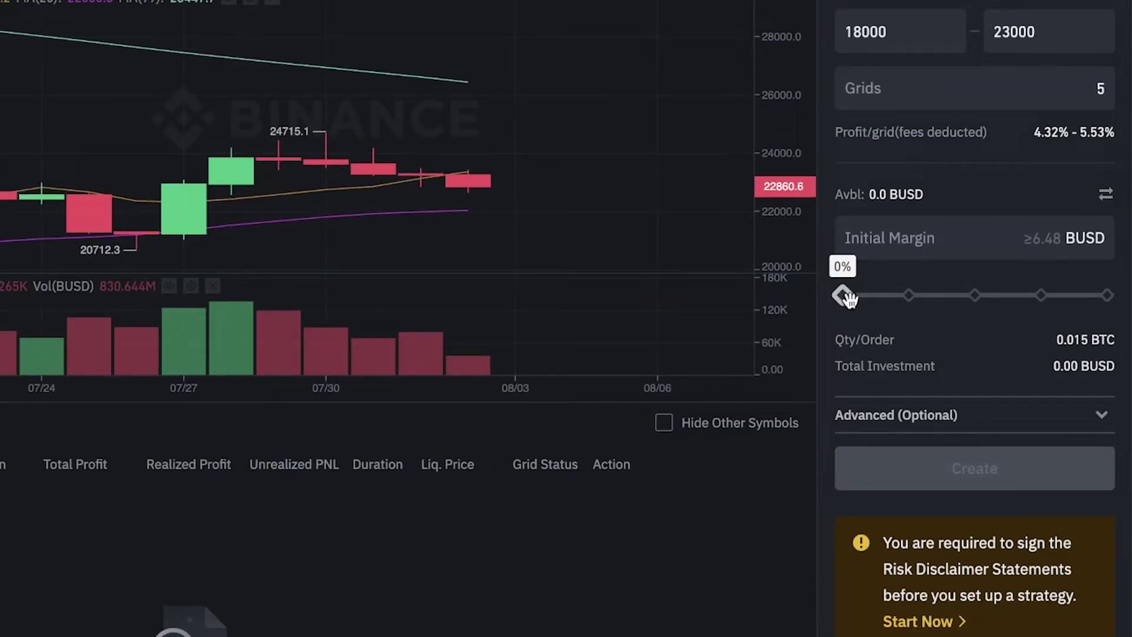
pyautogui.scroll(3, 897, 245)
pyautogui.moveTo(1106, 179)
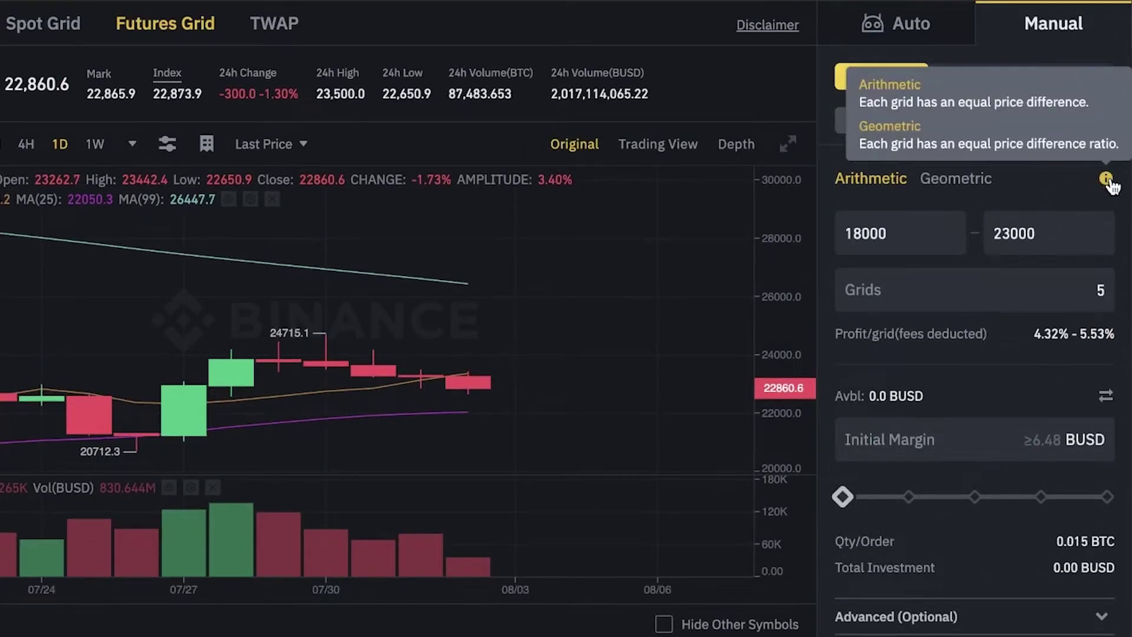
pyautogui.scroll(-5, 1095, 185)
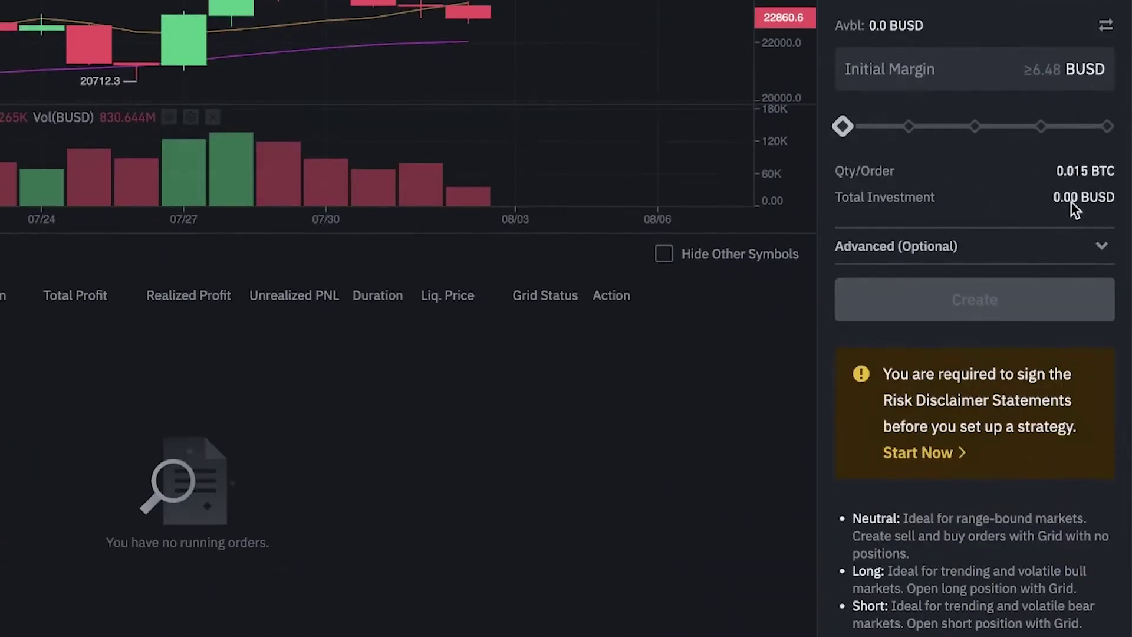
pyautogui.scroll(3, 1041, 134)
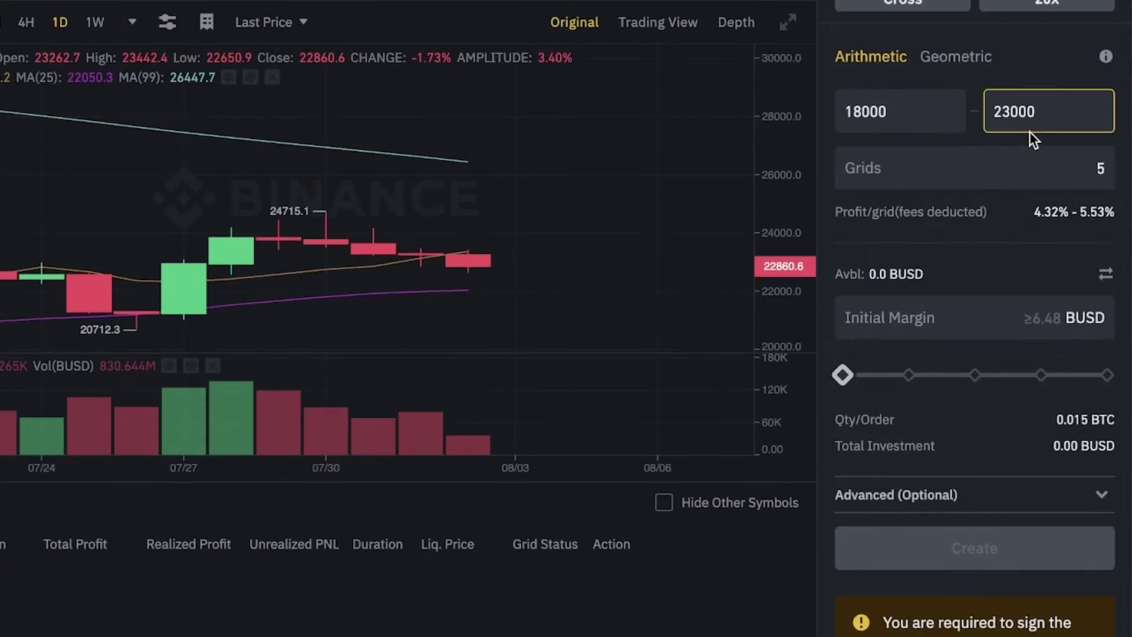
pyautogui.click(1027, 156)
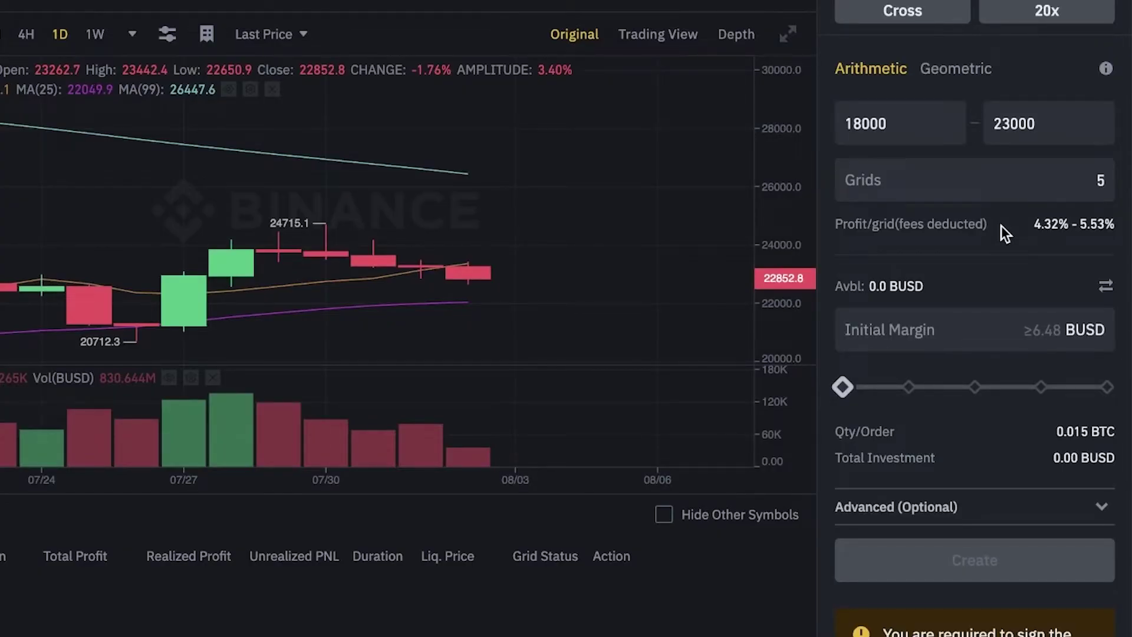
pyautogui.click(1020, 180)
pyautogui.moveTo(985, 223)
pyautogui.scroll(2, 1128, 197)
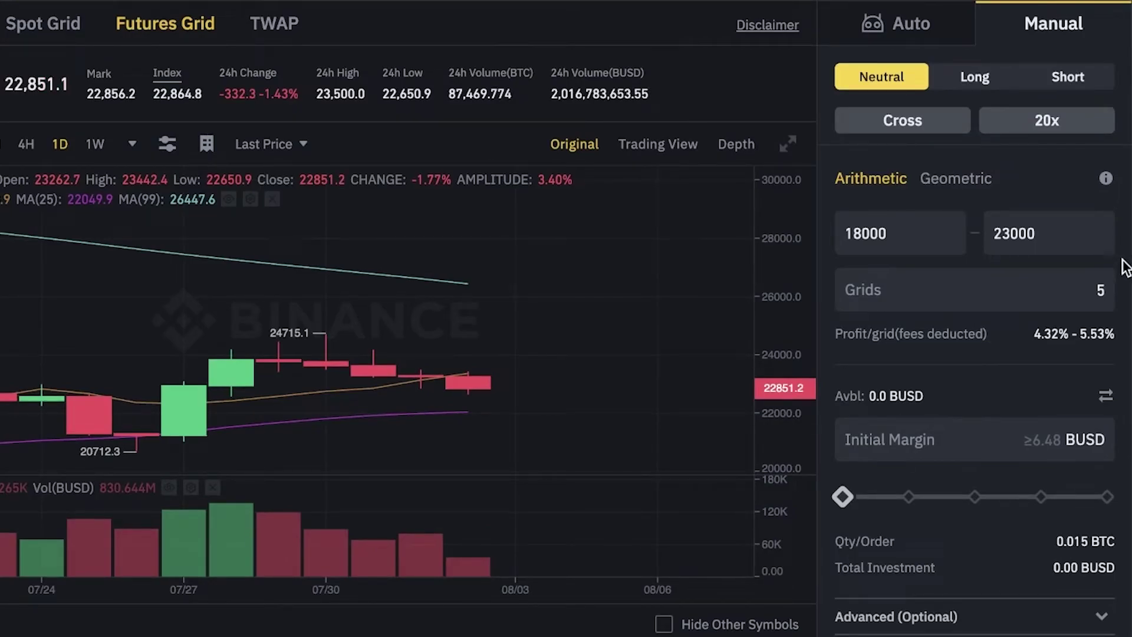
pyautogui.scroll(-1, 760, 374)
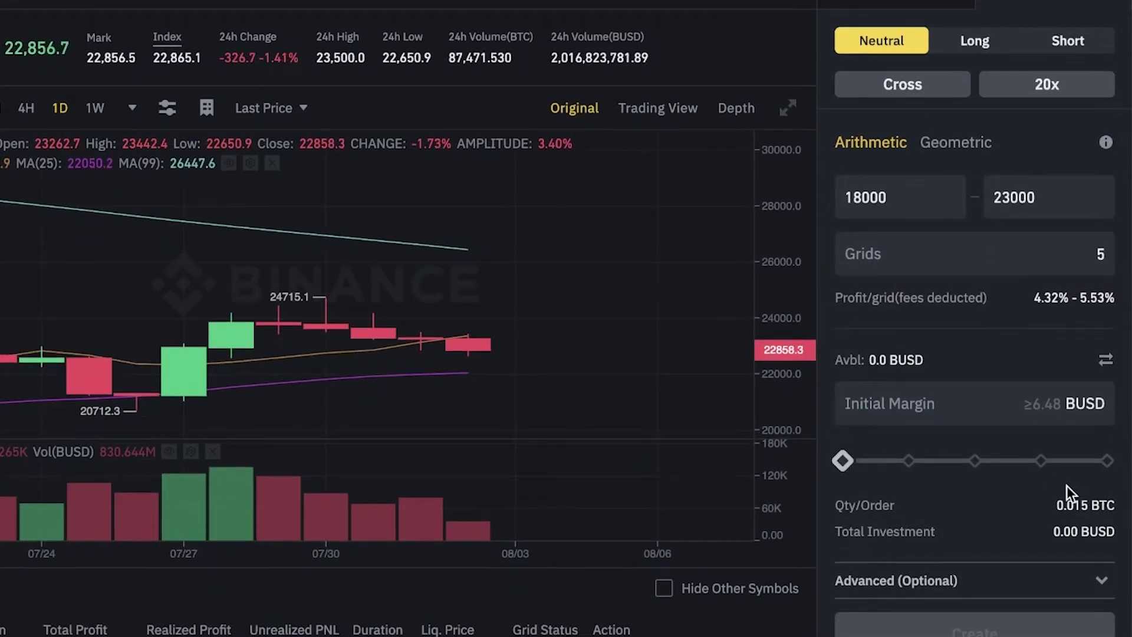
pyautogui.moveTo(843, 462)
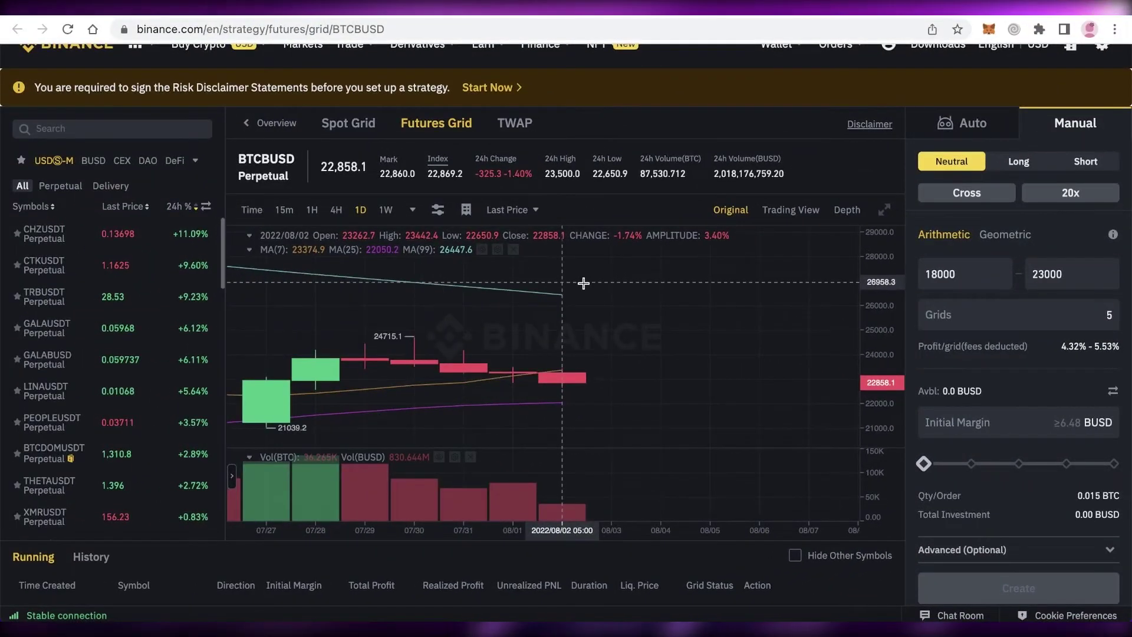
# Return to the Strategy Trading overview and open the Strategy Pool of top bots
pyautogui.scroll(-4, 932, 295)
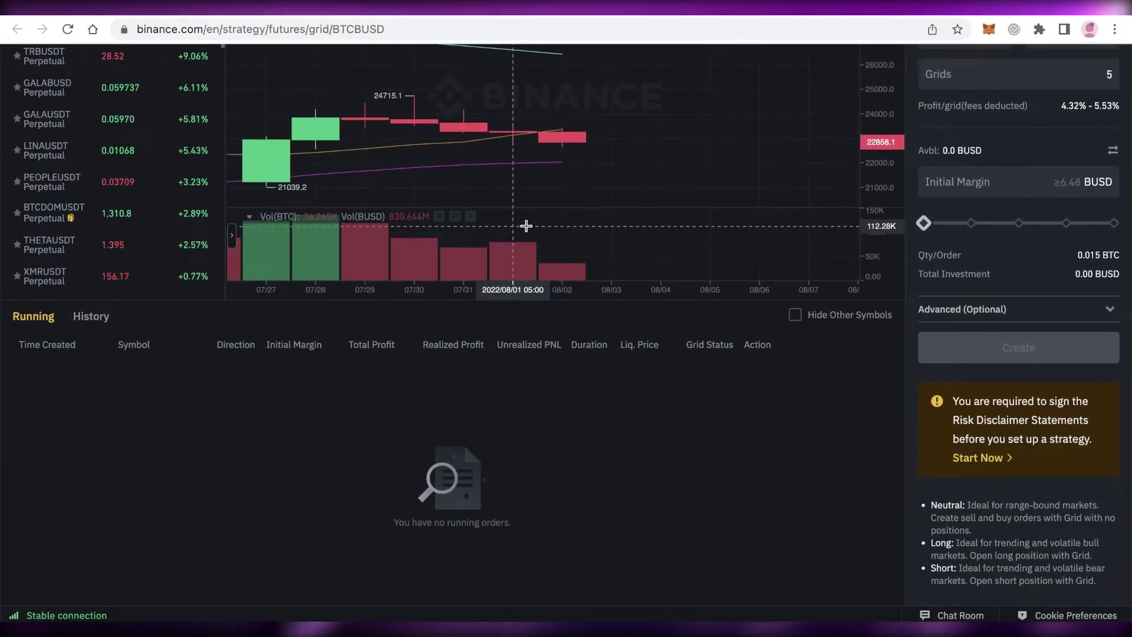
pyautogui.hotkey('alt', 'Left')
pyautogui.scroll(-4, 325, 375)
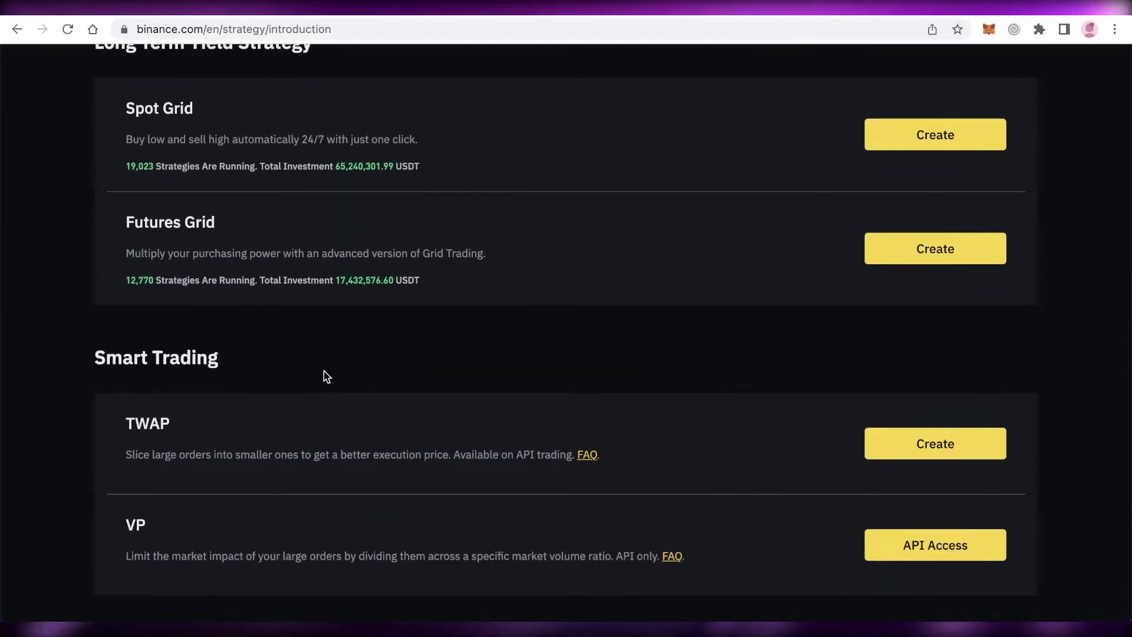
pyautogui.scroll(3, 324, 374)
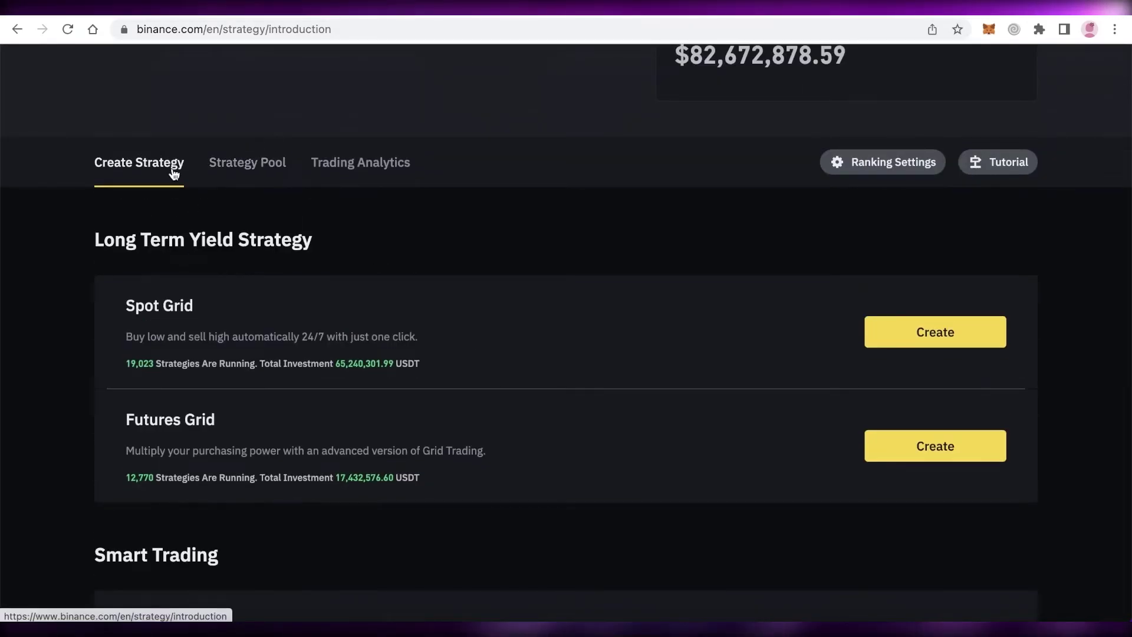
pyautogui.click(266, 163)
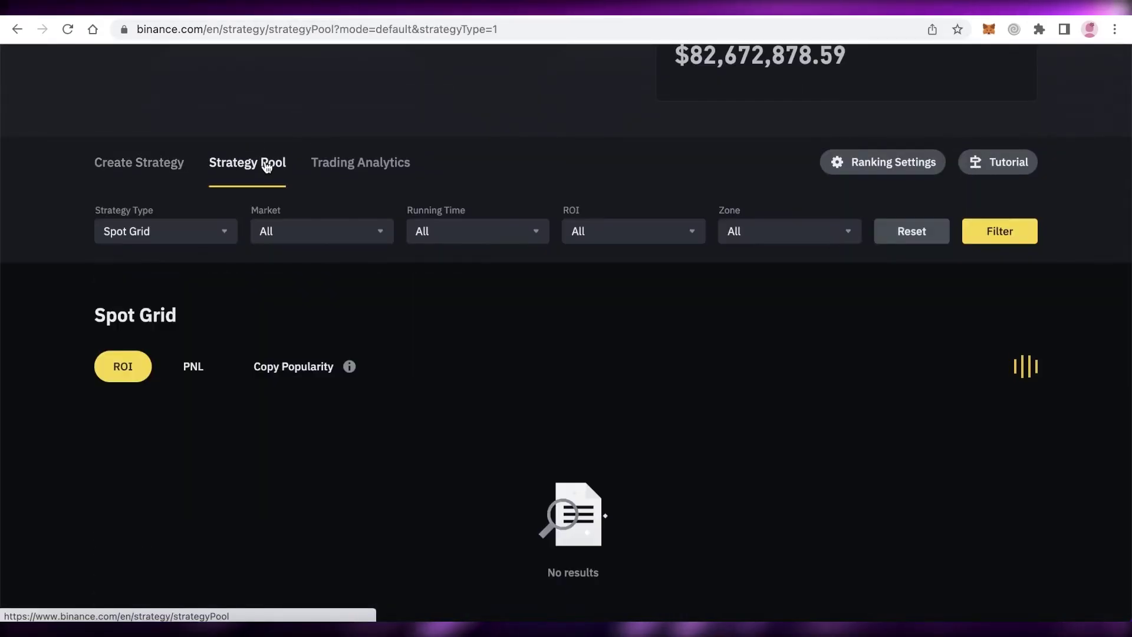
# Browse the Spot Grid and Futures Grid bot cards in the Strategy Pool
pyautogui.scroll(-10, 707, 295)
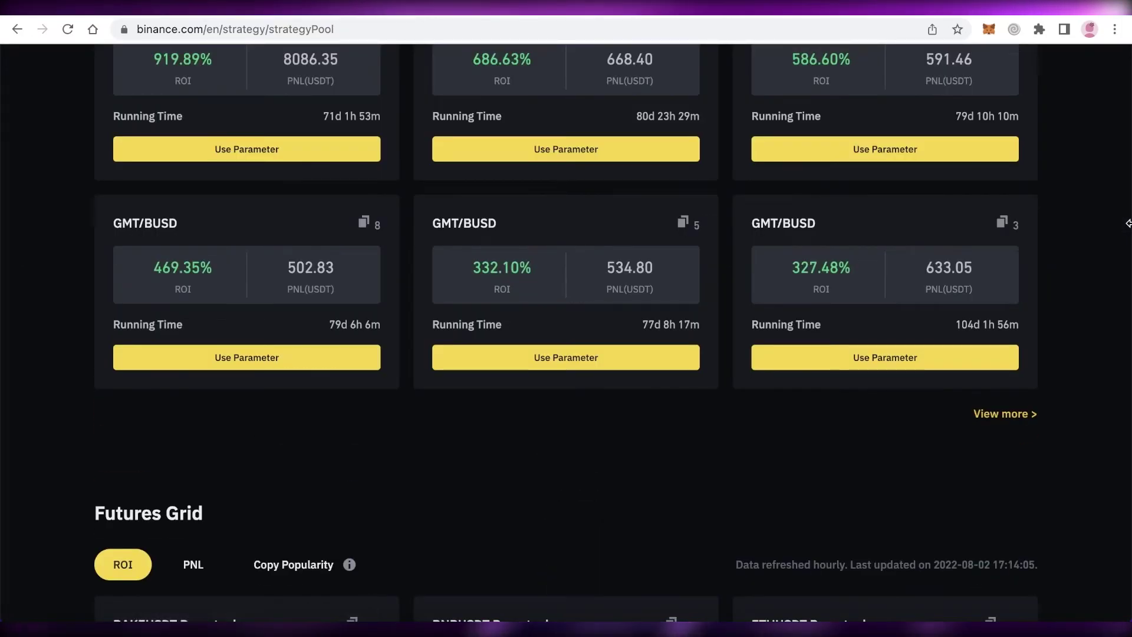
pyautogui.scroll(1, 1128, 222)
pyautogui.scroll(3, 1128, 222)
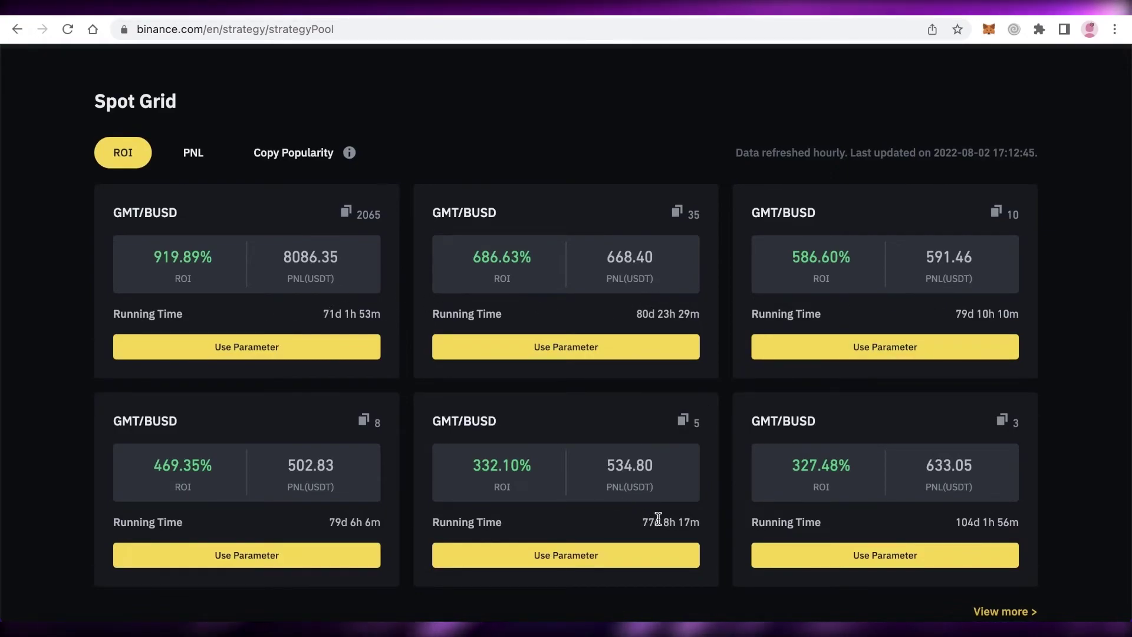
pyautogui.scroll(-3, 694, 519)
pyautogui.scroll(-8, 457, 404)
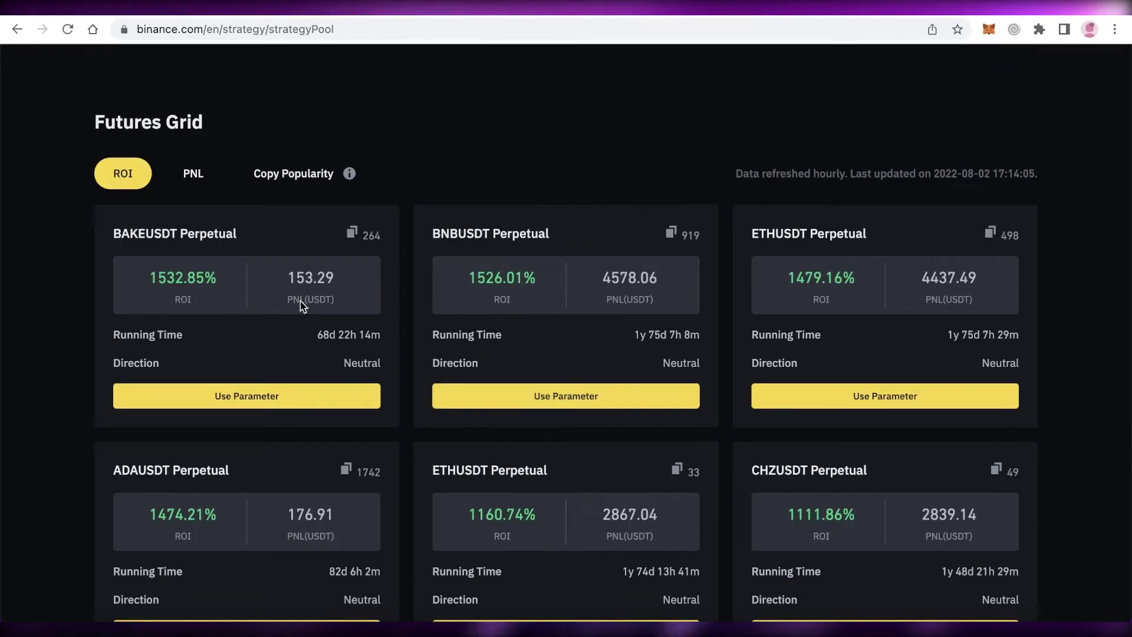
pyautogui.scroll(10, 1109, 235)
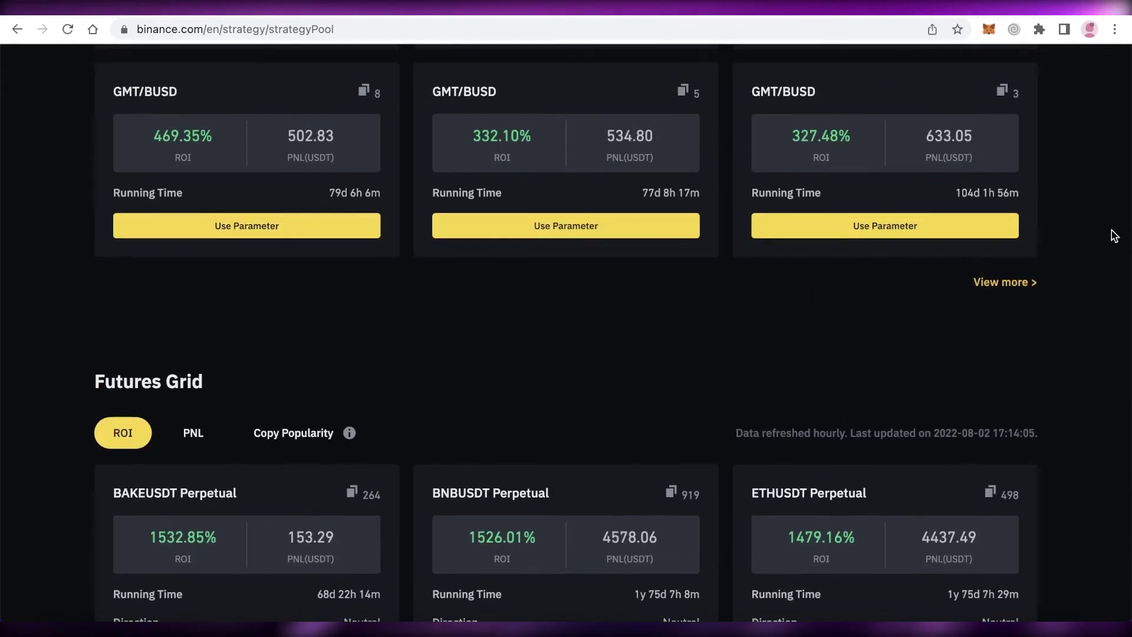
pyautogui.scroll(-3, 1101, 232)
pyautogui.scroll(8, 1101, 232)
pyautogui.scroll(-10, 1076, 230)
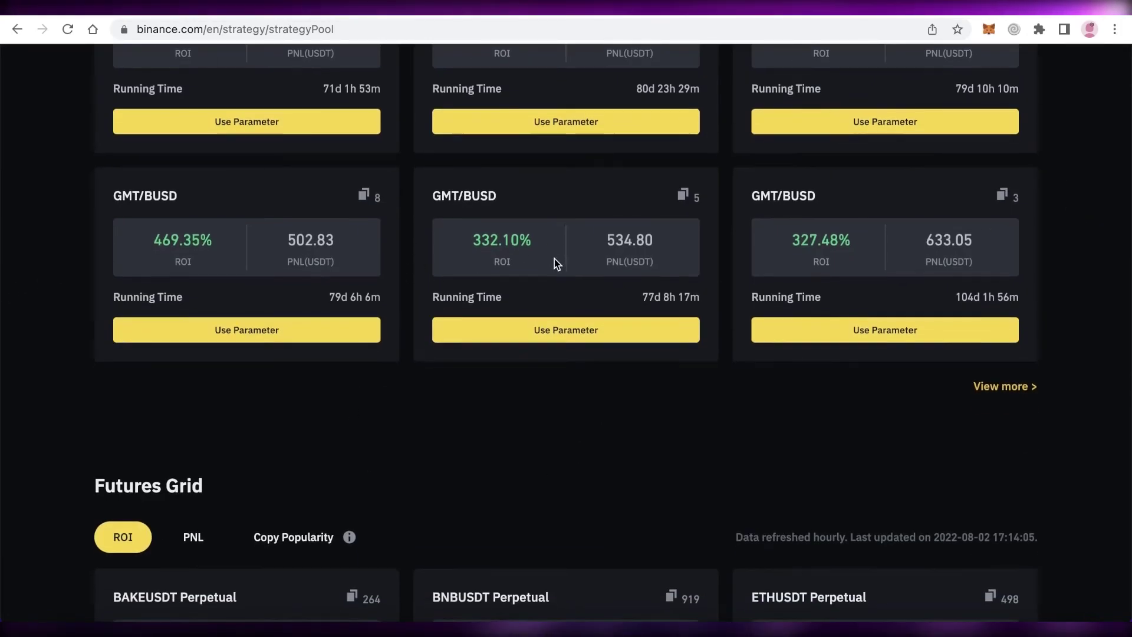
pyautogui.scroll(-2, 554, 272)
pyautogui.scroll(-2, 553, 278)
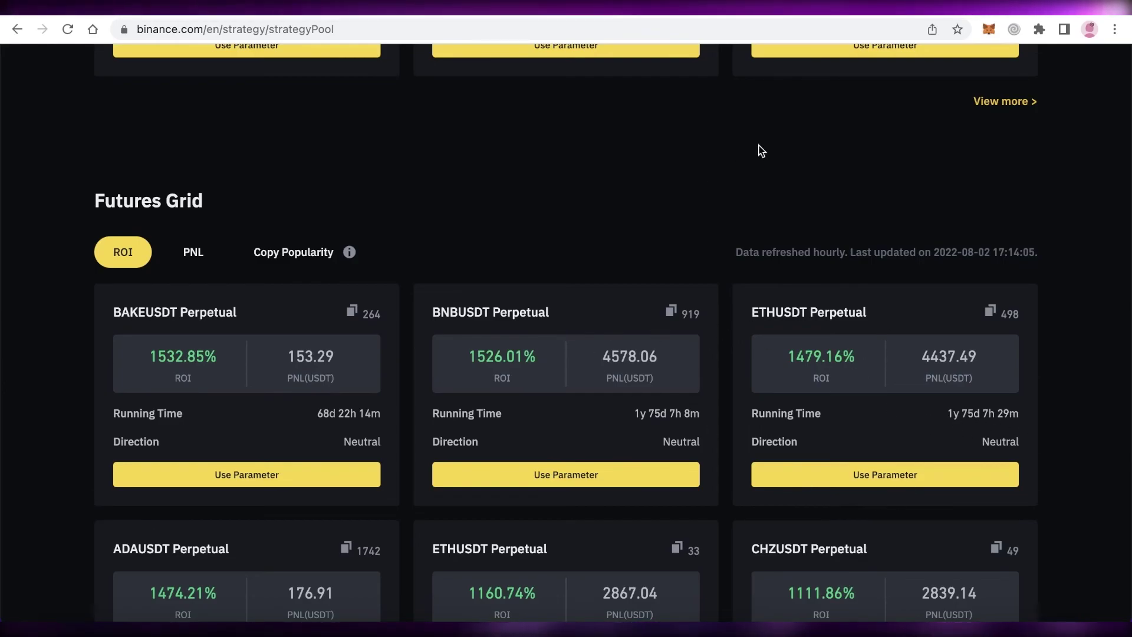
# Rank the Spot Grid bots by PNL, putting ETH/BUSD first at 70849.49 USDT
pyautogui.scroll(10, 523, 258)
pyautogui.scroll(-12, 523, 257)
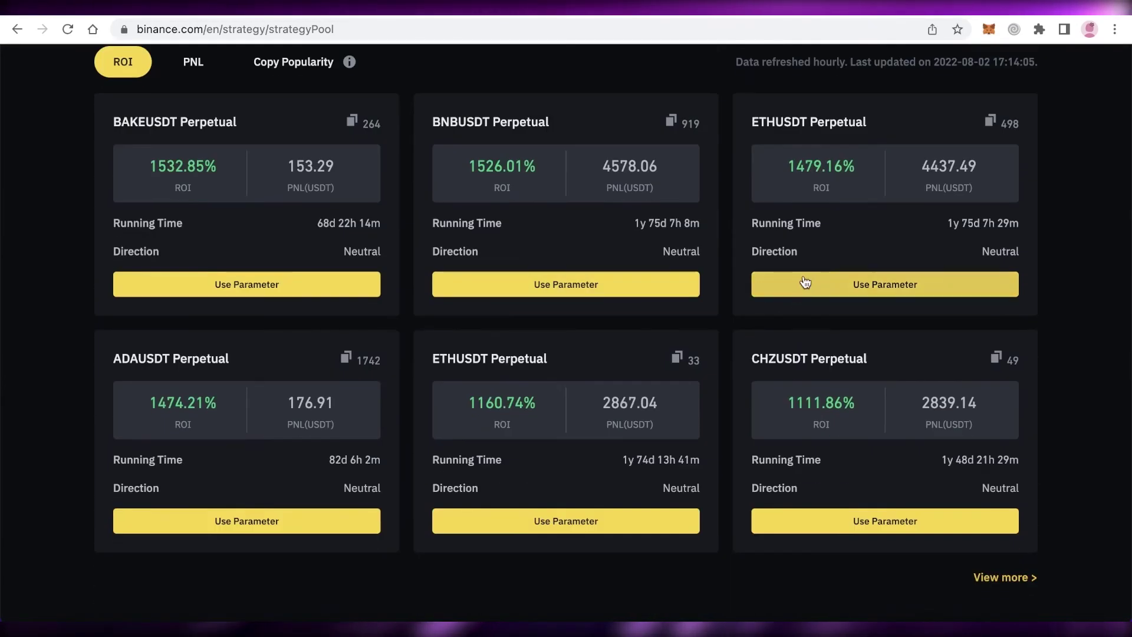
pyautogui.scroll(8, 549, 254)
pyautogui.scroll(-4, 550, 251)
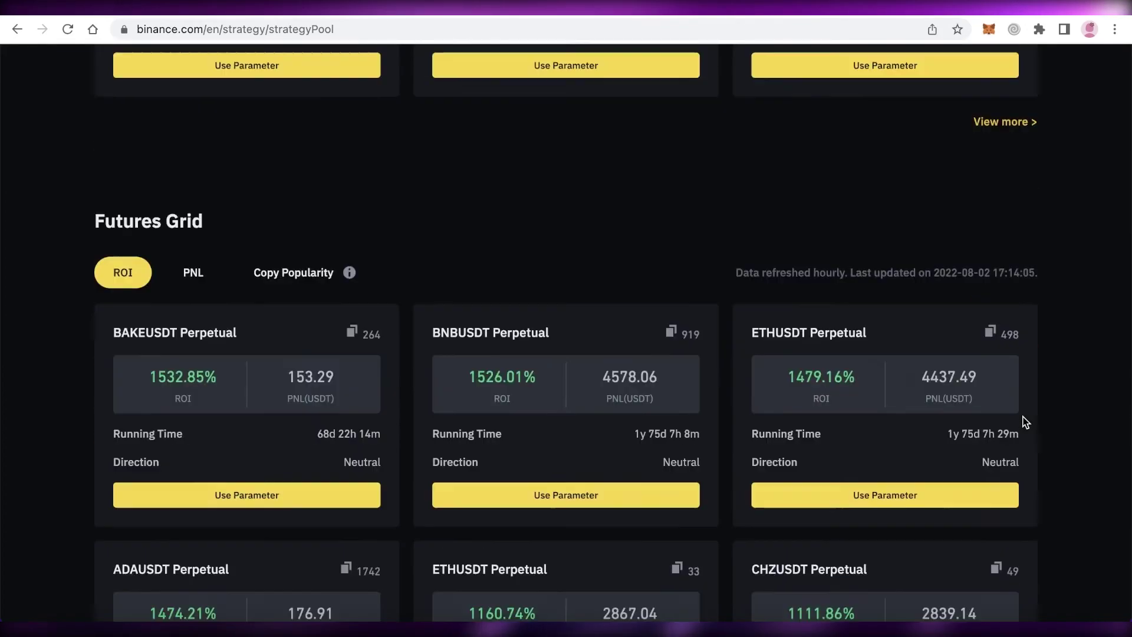
pyautogui.scroll(10, 589, 354)
pyautogui.scroll(7, 309, 336)
pyautogui.scroll(-8, 240, 319)
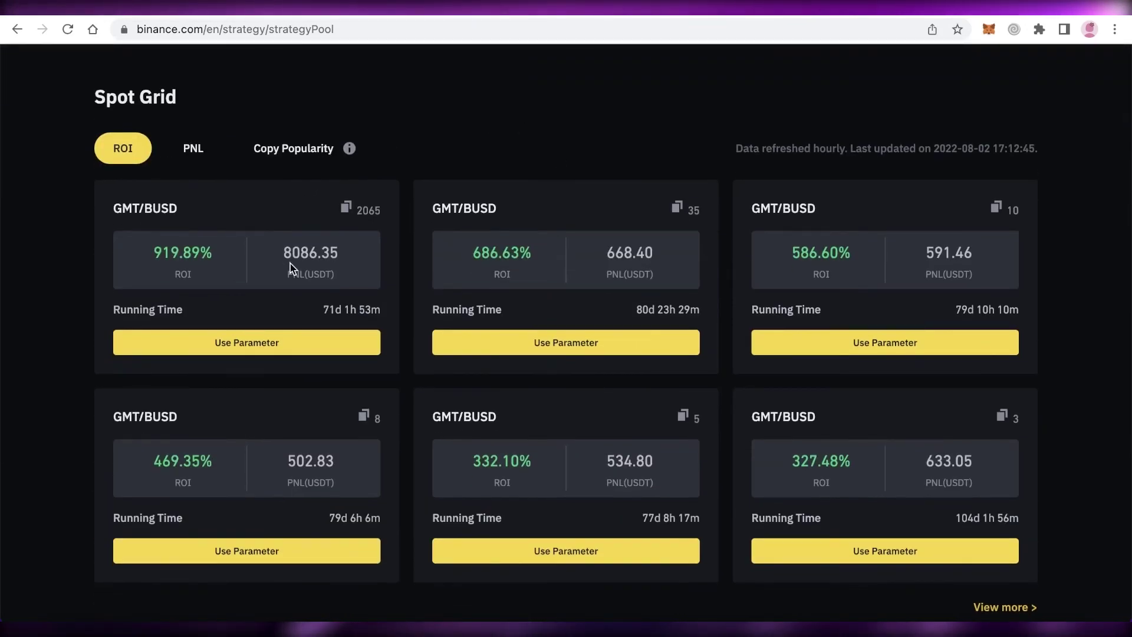
pyautogui.click(193, 148)
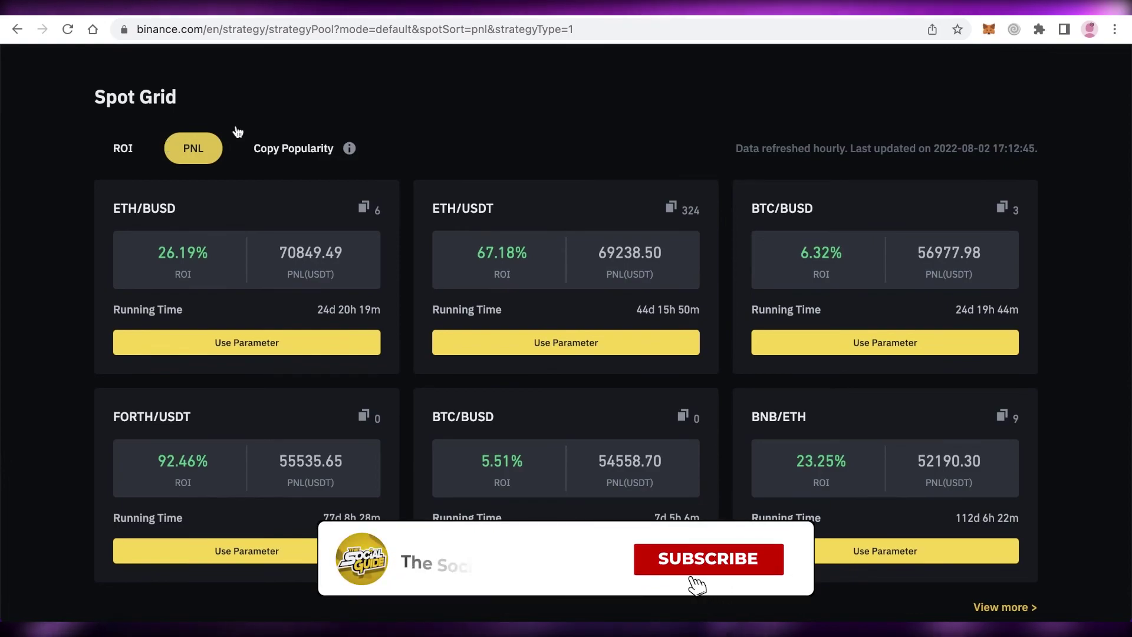